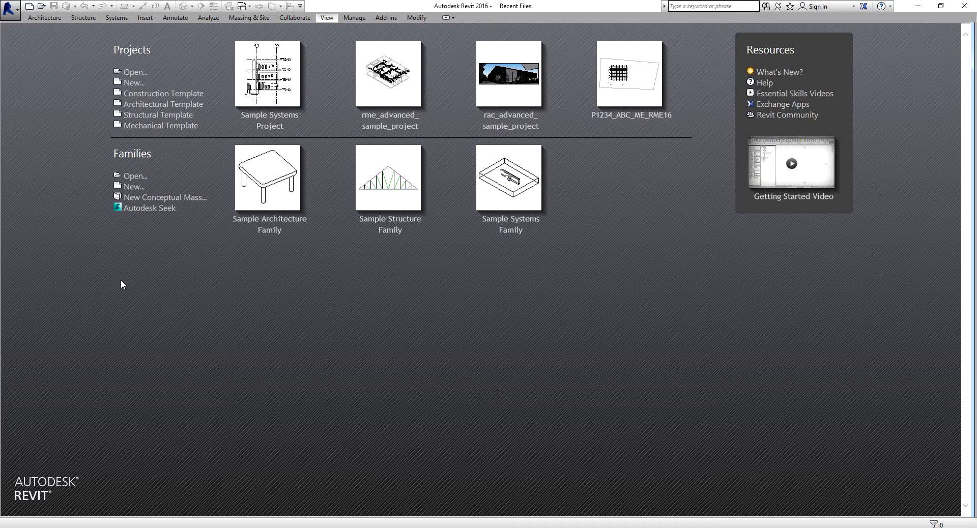
Step: Open the Open dialog and set its Look in location to the Samples folder
{"action": "left_click", "coordinate": [135, 73]}
{"action": "left_click", "coordinate": [136, 74]}
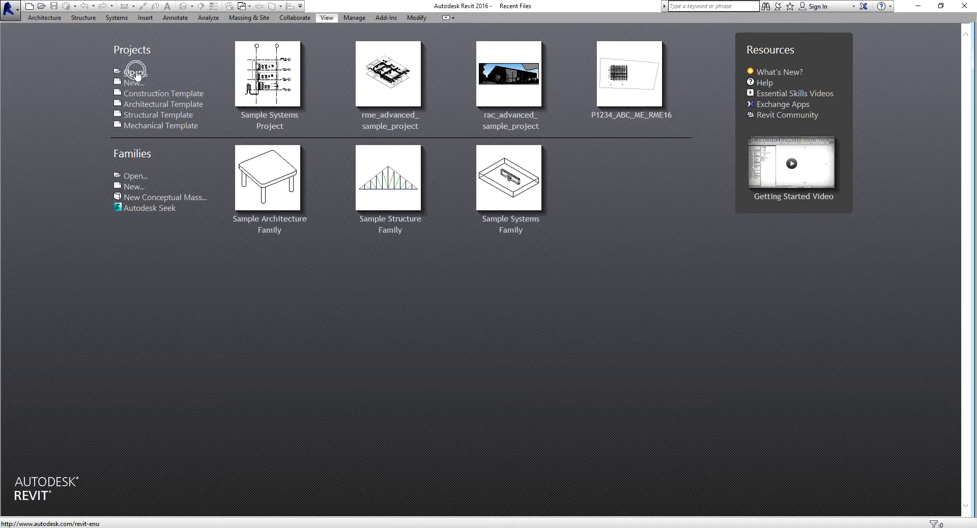
{"action": "left_click", "coordinate": [136, 74]}
{"action": "left_click", "coordinate": [136, 74]}
{"action": "left_click", "coordinate": [136, 74]}
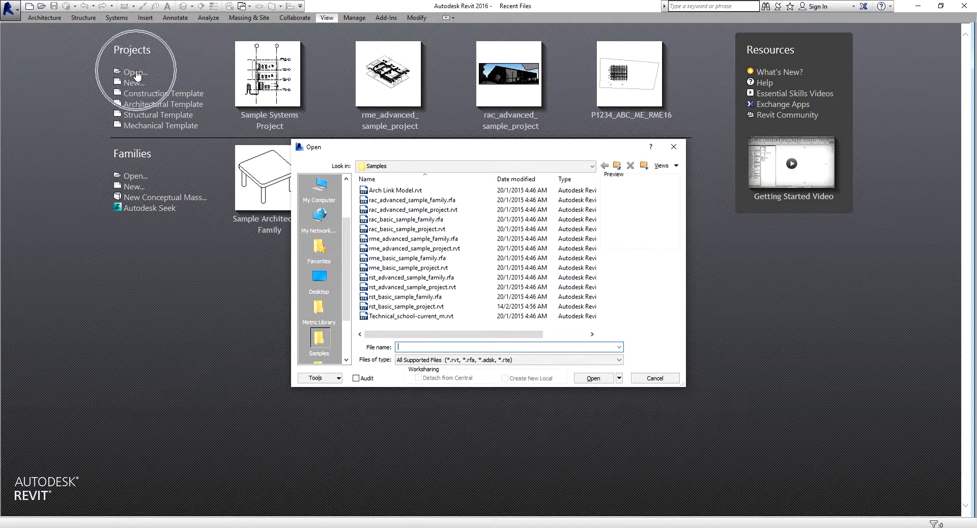
{"action": "left_click", "coordinate": [396, 171]}
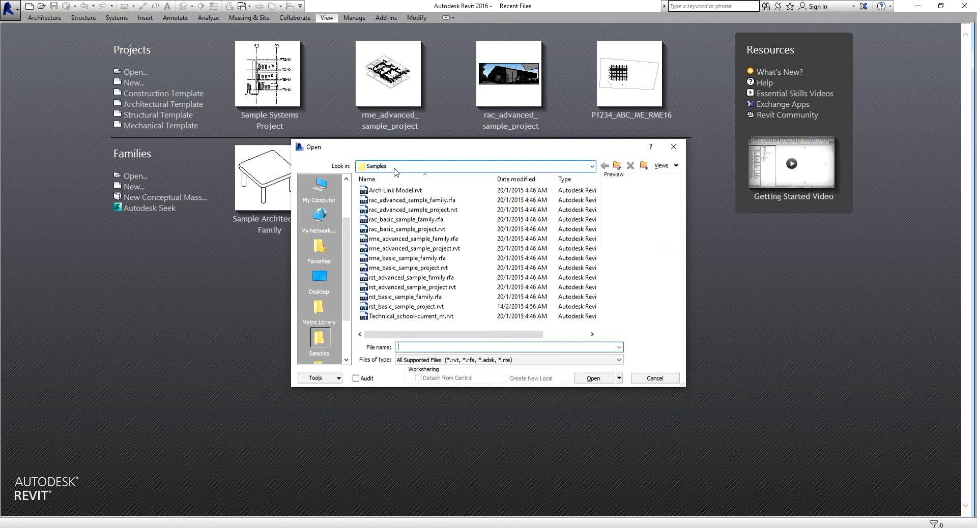
{"action": "left_click", "coordinate": [394, 167]}
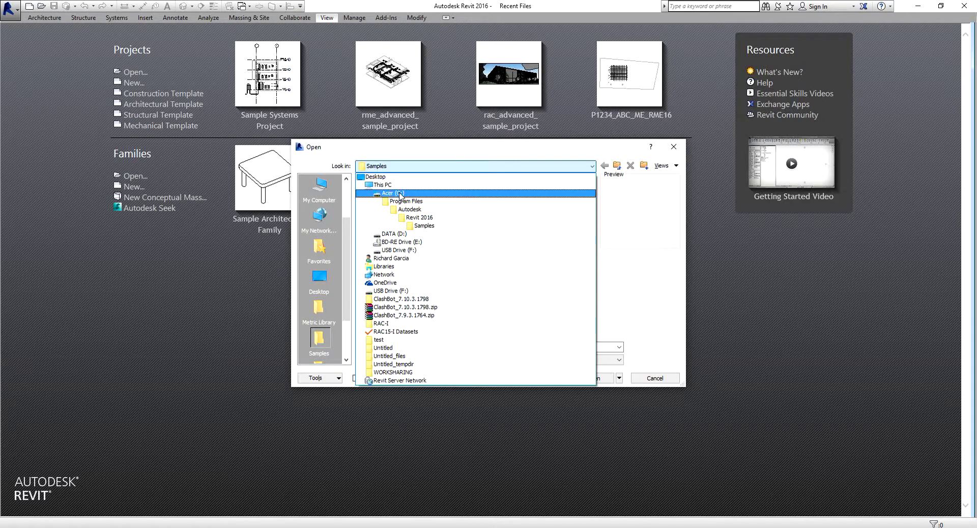
{"action": "left_click", "coordinate": [425, 231]}
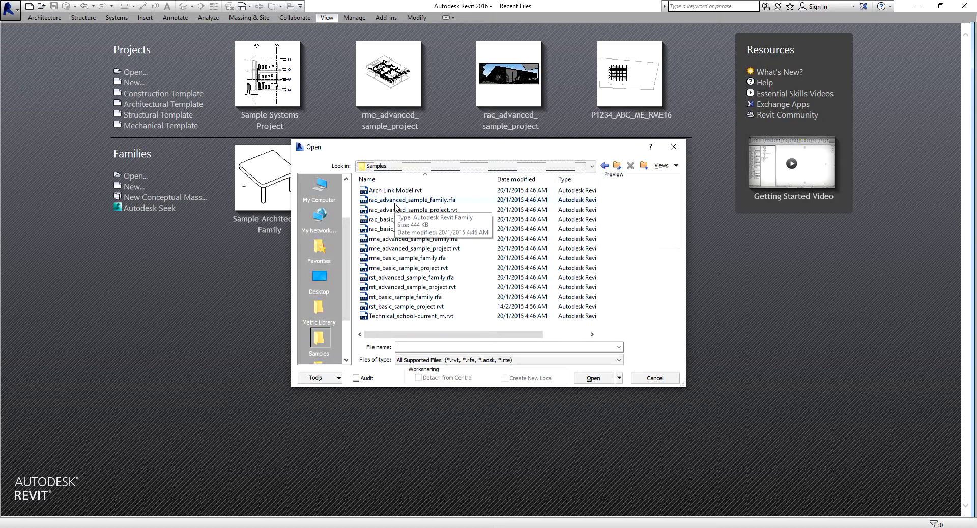
Step: Replace the old Samples shortcut in the places bar with the Samples folder from Revit 2016
{"action": "left_click", "coordinate": [616, 166]}
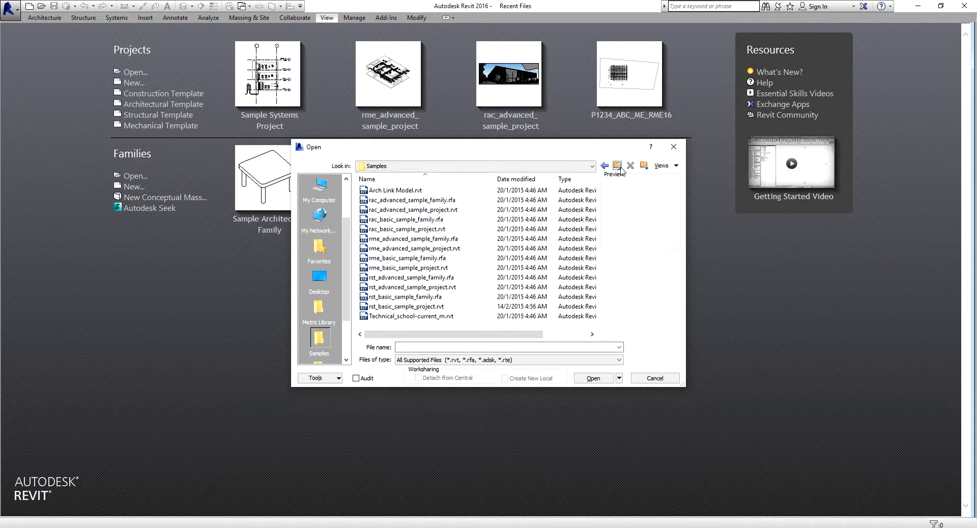
{"action": "left_click_drag", "start_coordinate": [593, 196], "coordinate": [577, 264]}
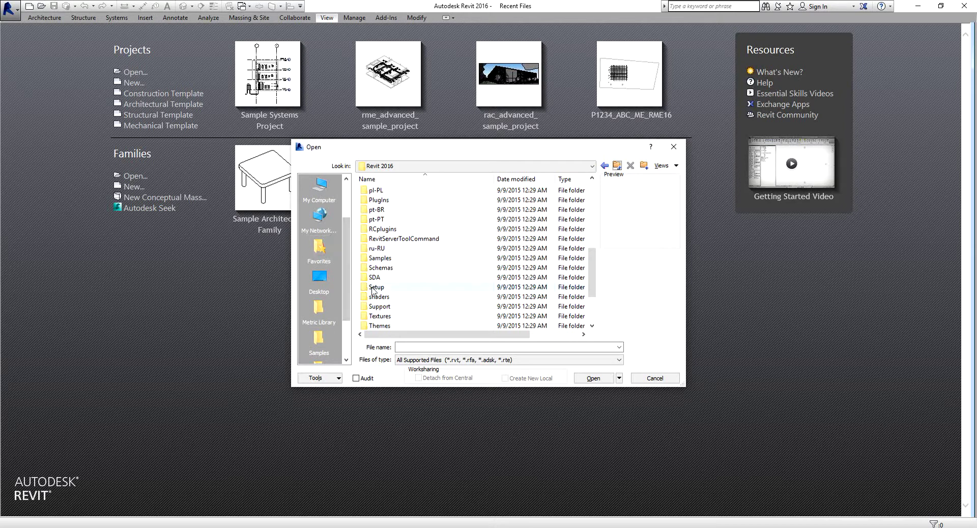
{"action": "left_click", "coordinate": [382, 260]}
{"action": "left_click", "coordinate": [326, 186]}
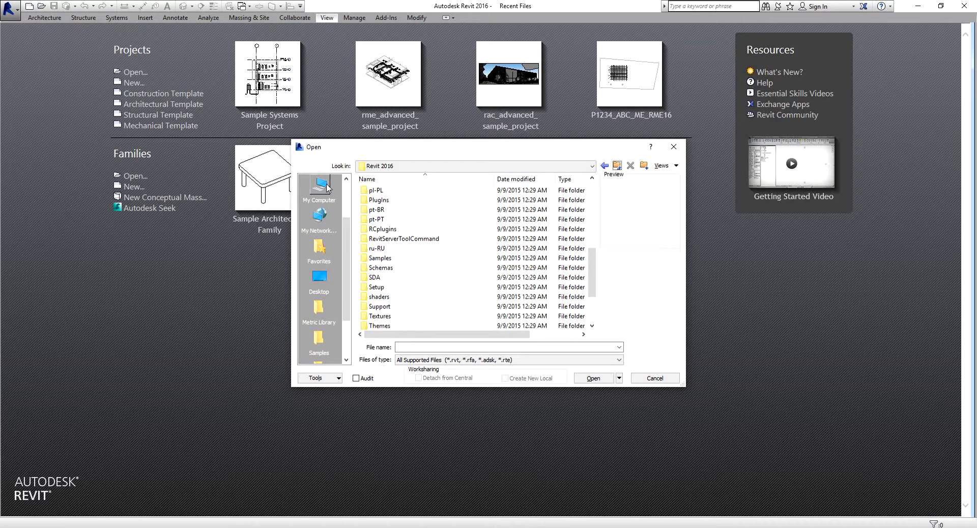
{"action": "left_click_drag", "start_coordinate": [347, 283], "coordinate": [347, 298]}
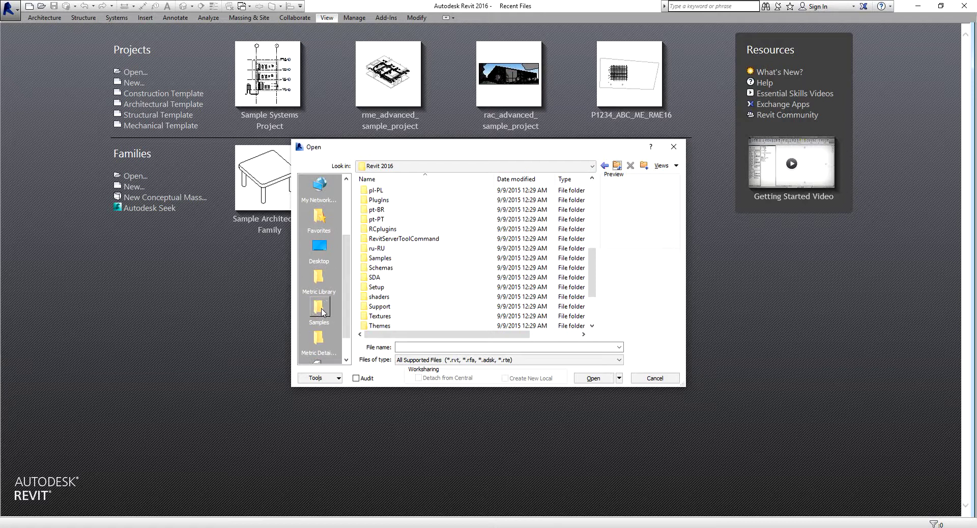
{"action": "right_click", "coordinate": [322, 311]}
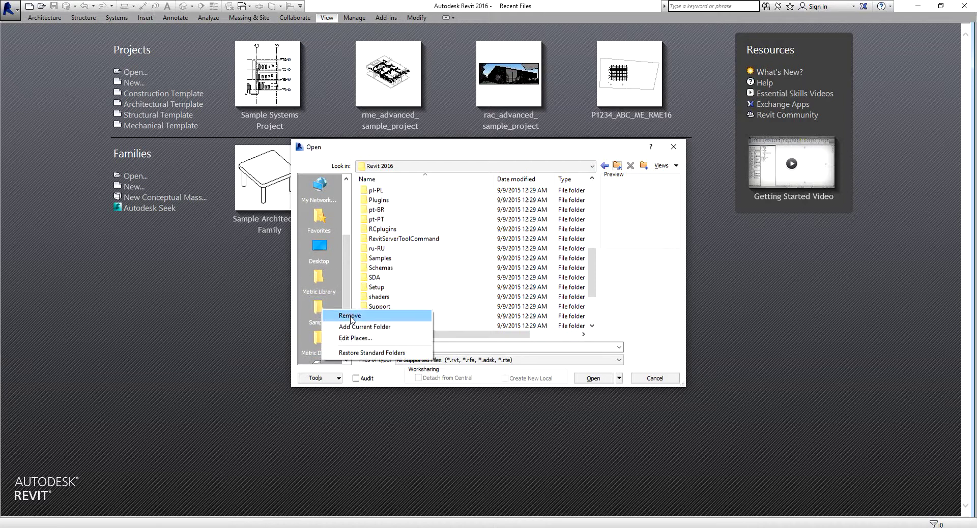
{"action": "left_click", "coordinate": [349, 316]}
{"action": "left_click", "coordinate": [513, 281]}
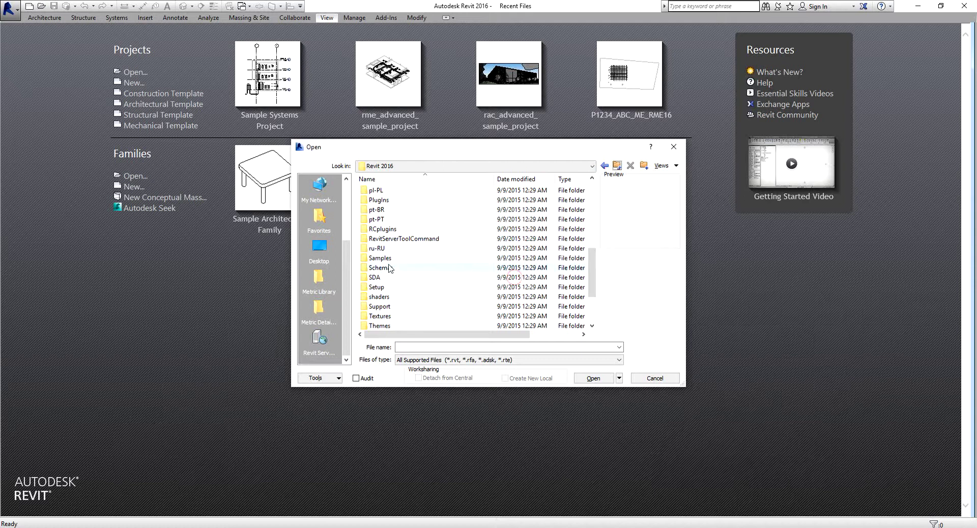
{"action": "left_click_drag", "start_coordinate": [382, 260], "coordinate": [323, 192]}
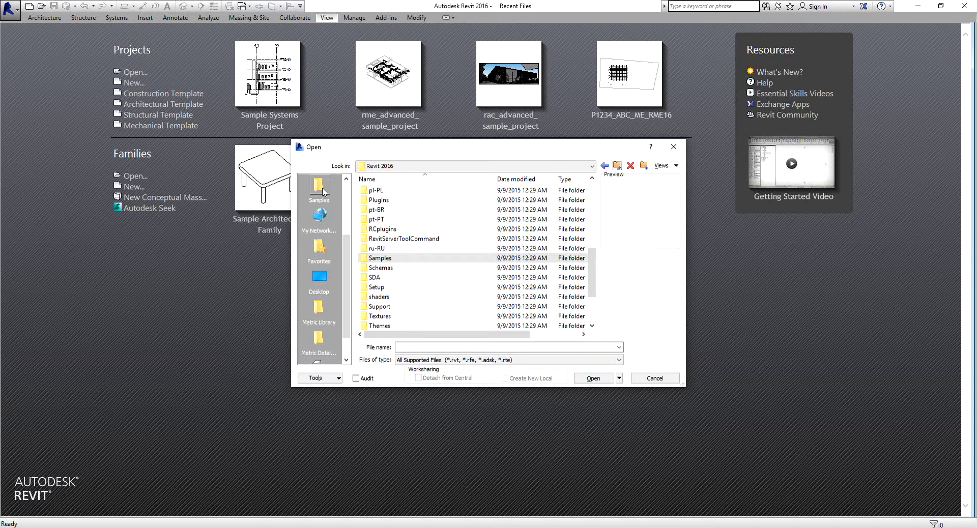
Step: Open rme_basic_sample_project.rvt from the Samples folder
{"action": "left_click", "coordinate": [320, 188]}
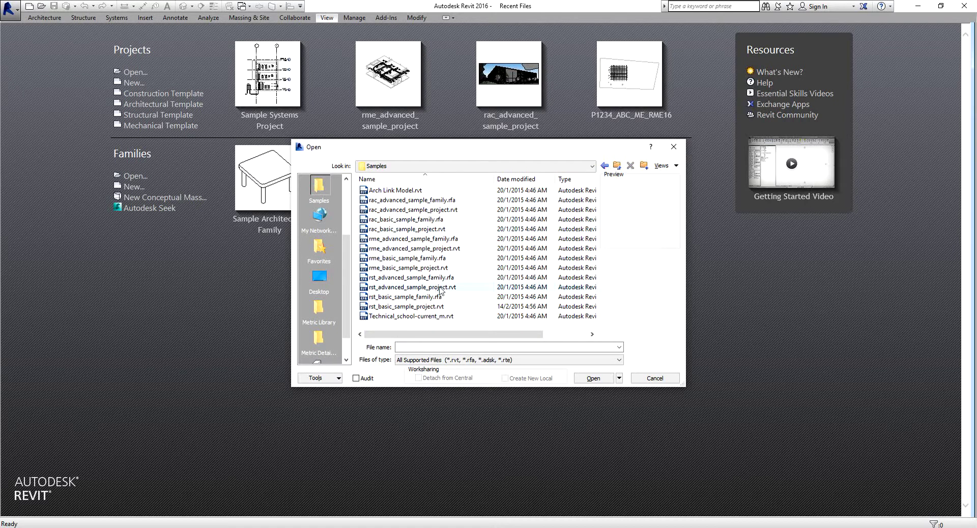
{"action": "left_click", "coordinate": [401, 270]}
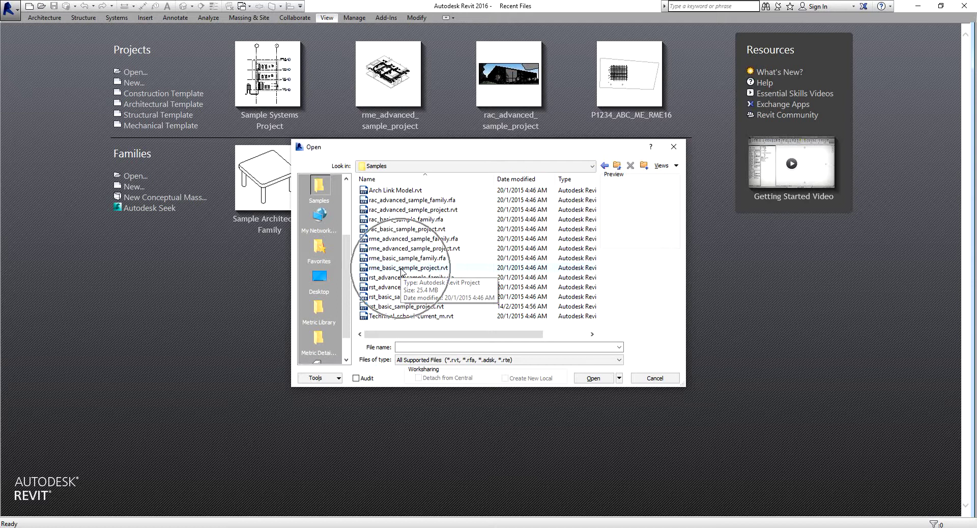
{"action": "left_click", "coordinate": [401, 271]}
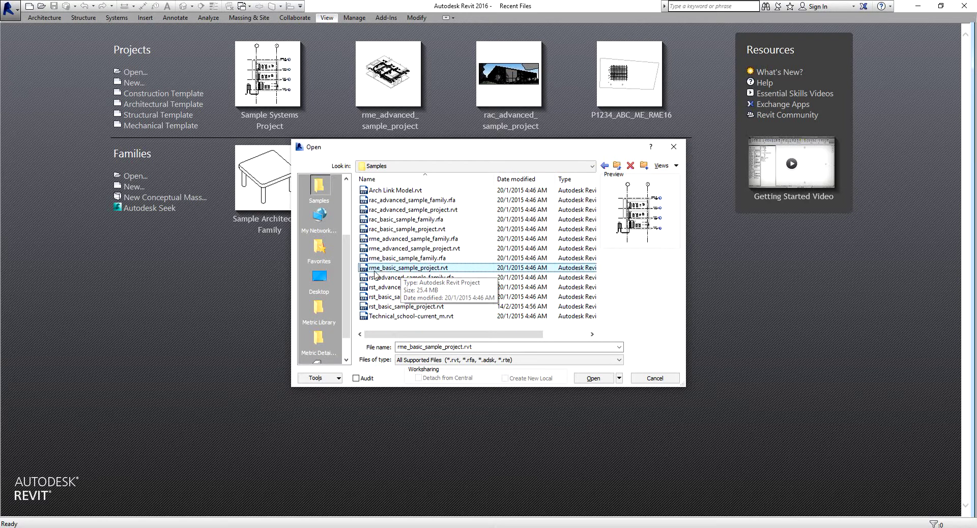
{"action": "left_click", "coordinate": [404, 274]}
{"action": "key", "text": "ctrl"}
{"action": "left_click", "coordinate": [590, 378]}
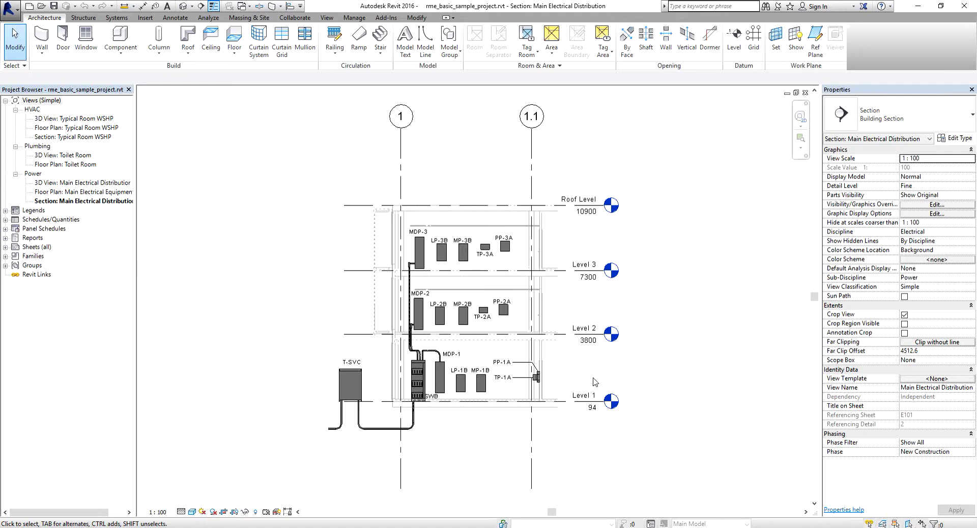
Step: Pan the Main Electrical Distribution section and select the Views root in the Project Browser
{"action": "middle_click_drag", "start_coordinate": [595, 382], "coordinate": [578, 305]}
{"action": "middle_click_drag", "start_coordinate": [520, 108], "coordinate": [535, 208]}
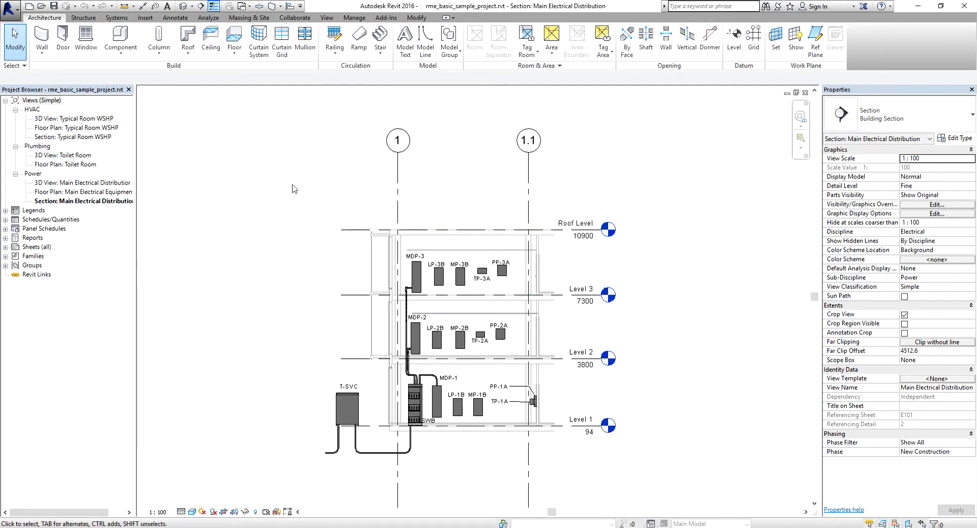
{"action": "left_click", "coordinate": [33, 103]}
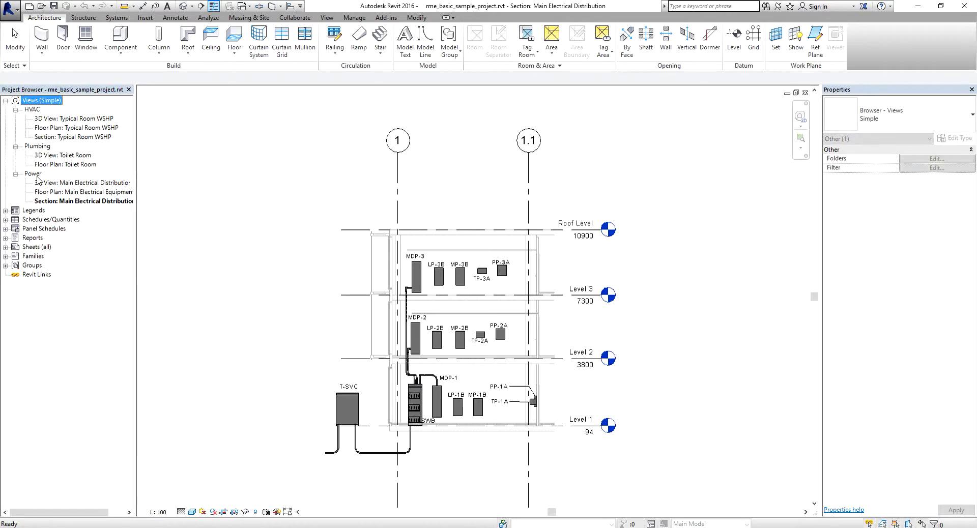
Step: Set the Project Browser organization to Type/Discipline
{"action": "left_click", "coordinate": [45, 104]}
{"action": "left_click", "coordinate": [46, 104]}
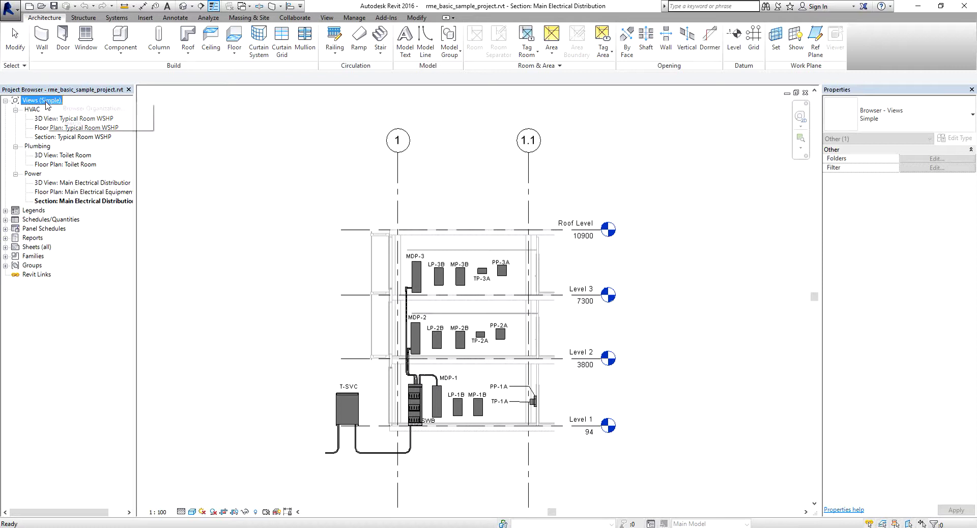
{"action": "left_click", "coordinate": [80, 110]}
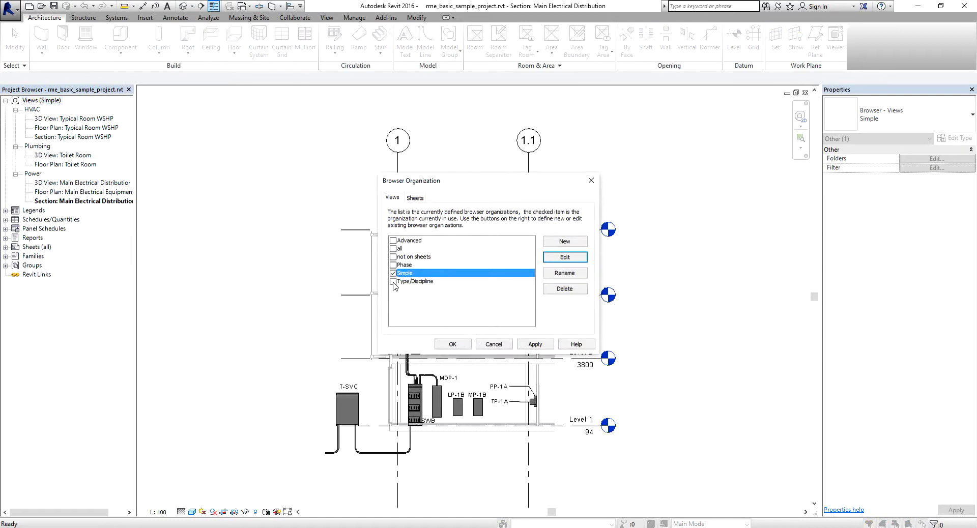
{"action": "left_click", "coordinate": [393, 282]}
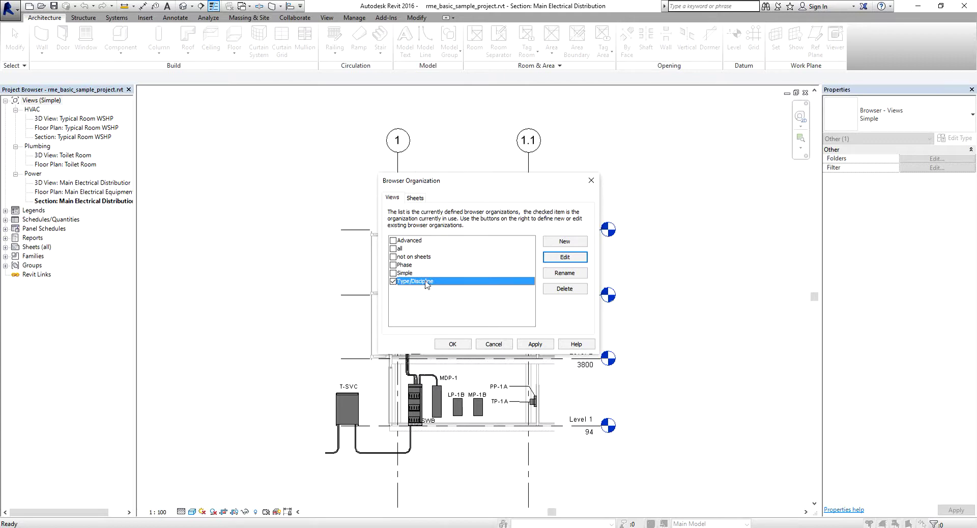
{"action": "left_click", "coordinate": [399, 283]}
{"action": "left_click", "coordinate": [448, 344]}
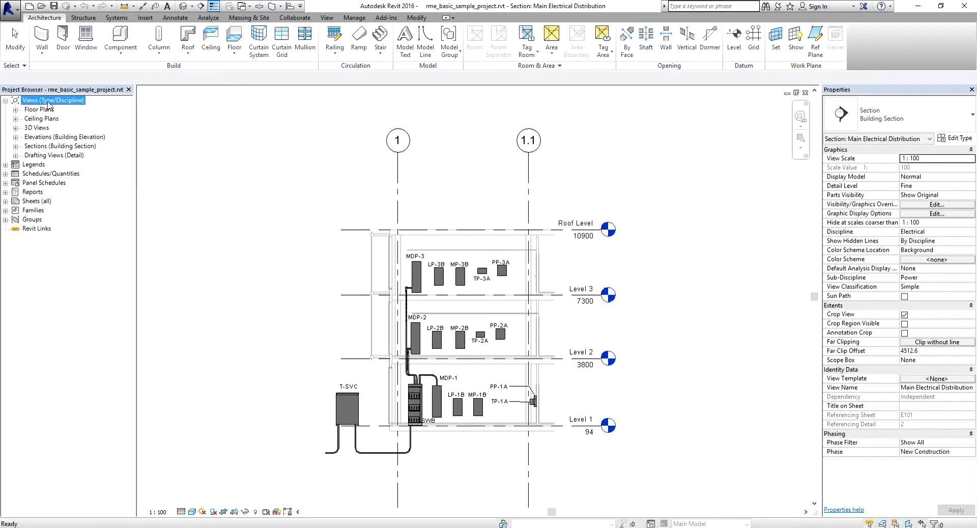
Step: Expand floor plan, ceiling, 3D, elevation, section and Mechanical groups, selecting Level 2 HVAC Plan
{"action": "left_click", "coordinate": [16, 109]}
{"action": "left_click", "coordinate": [25, 127]}
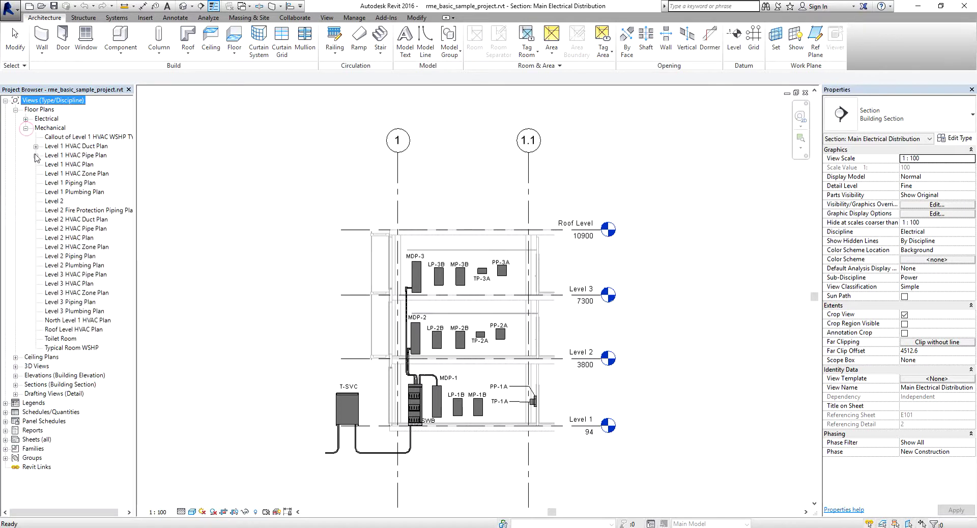
{"action": "left_click", "coordinate": [26, 128]}
{"action": "left_click", "coordinate": [16, 137]}
{"action": "left_click", "coordinate": [16, 156]}
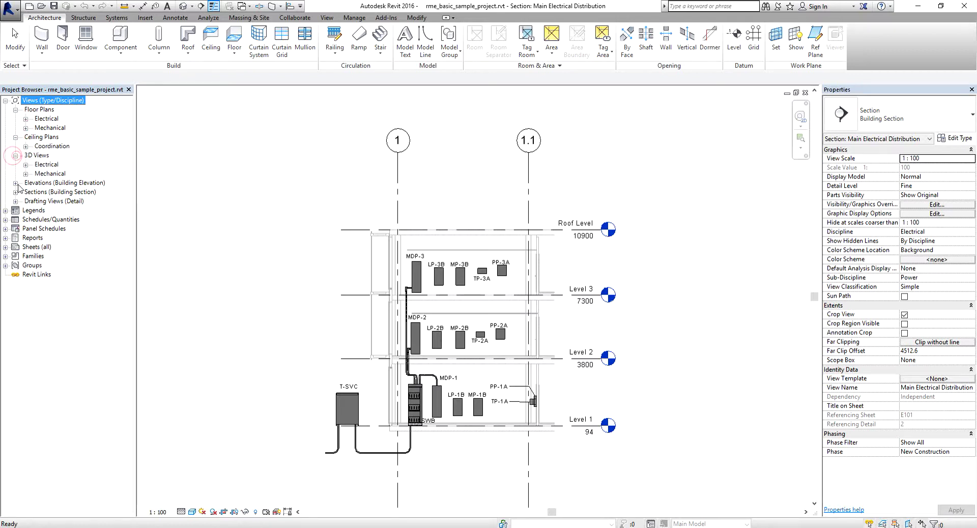
{"action": "left_click", "coordinate": [16, 183]}
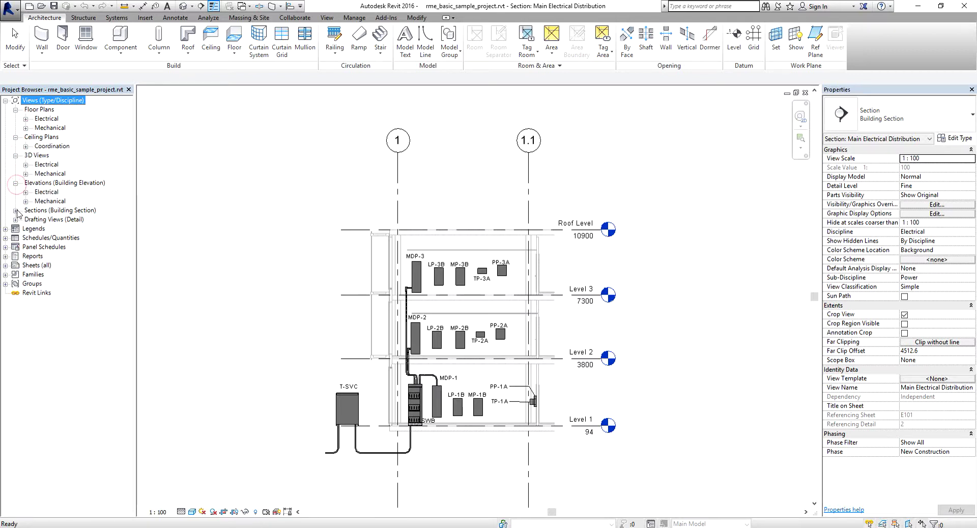
{"action": "left_click", "coordinate": [16, 210]}
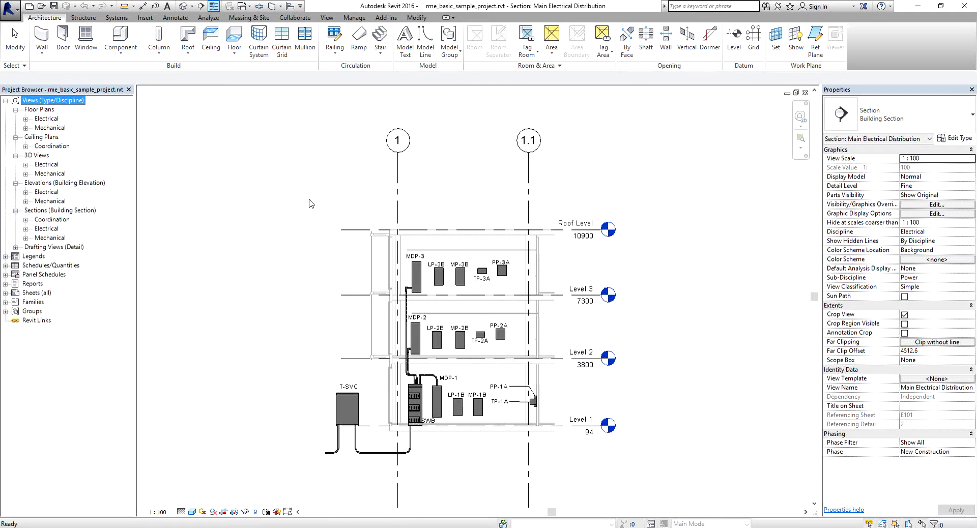
{"action": "left_click", "coordinate": [26, 130]}
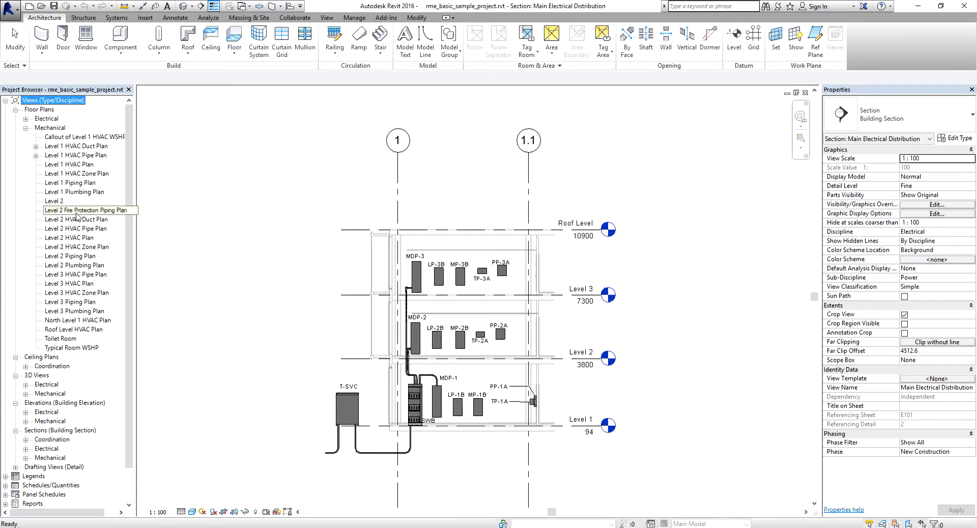
{"action": "left_click", "coordinate": [71, 238]}
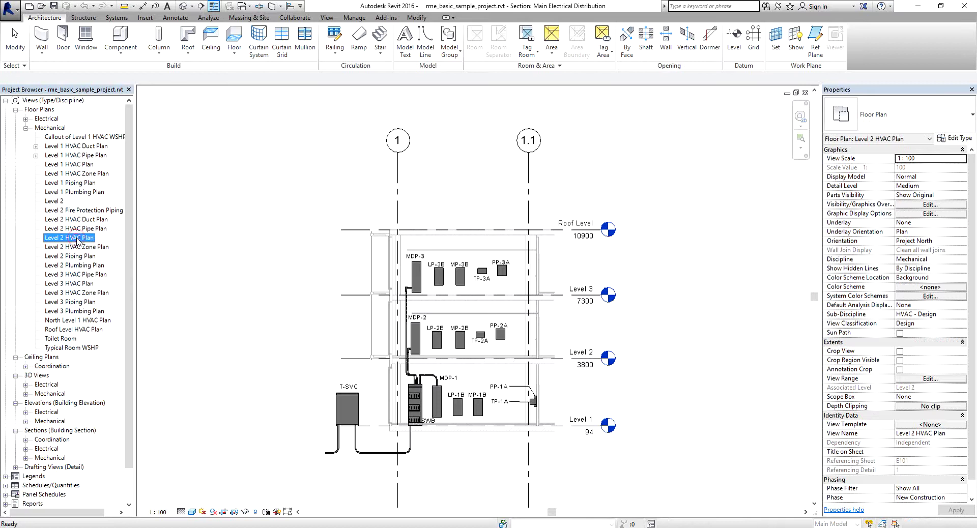
Step: Open the Level 2 HVAC Plan and zoom to the upper wing's rooms between grids A and C
{"action": "double_click", "coordinate": [77, 238]}
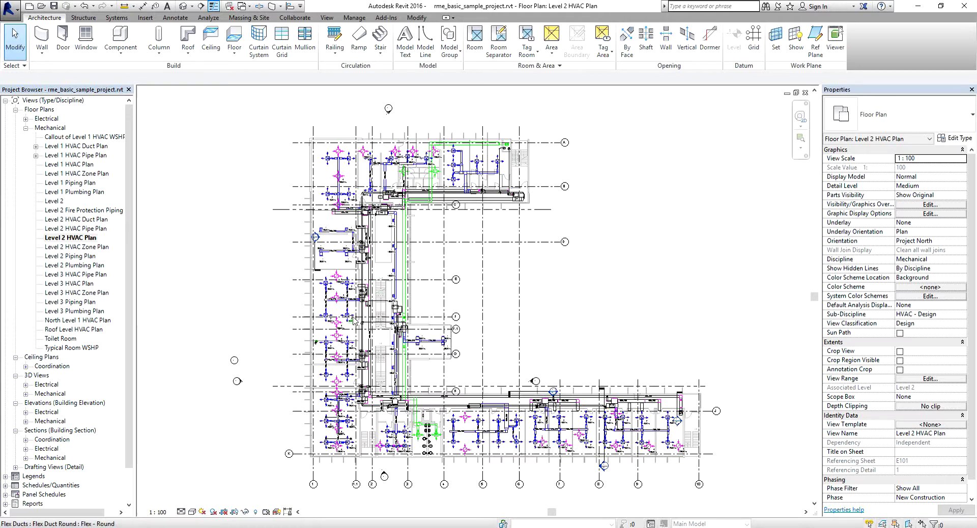
{"action": "scroll", "coordinate": [341, 169], "scroll_direction": "up", "scroll_amount": 1}
{"action": "scroll", "coordinate": [341, 170], "scroll_direction": "up", "scroll_amount": 4}
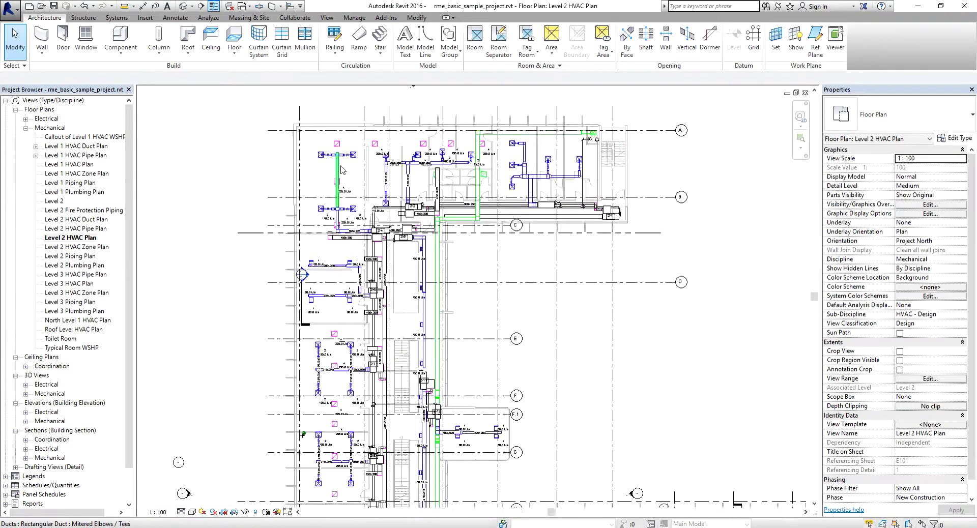
{"action": "middle_click_drag", "start_coordinate": [553, 324], "coordinate": [512, 328]}
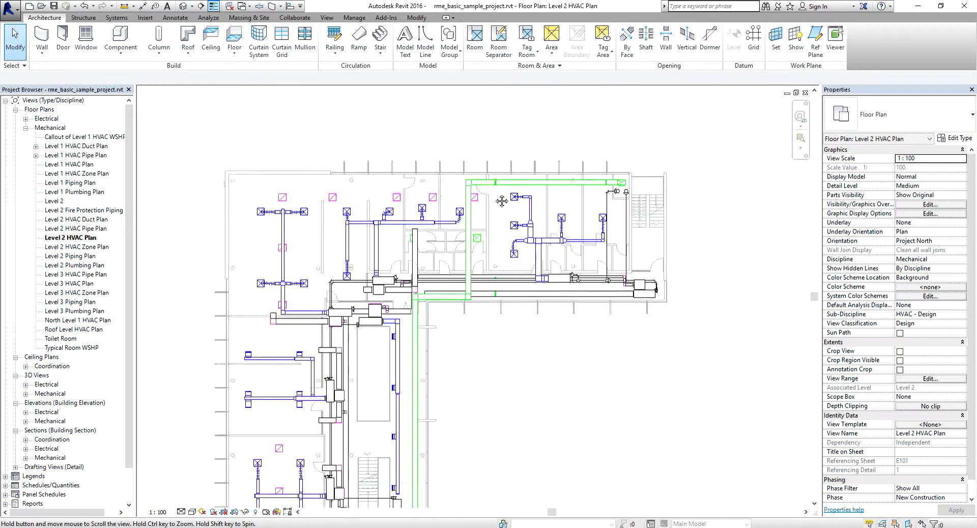
{"action": "middle_click_drag", "start_coordinate": [516, 107], "coordinate": [498, 190]}
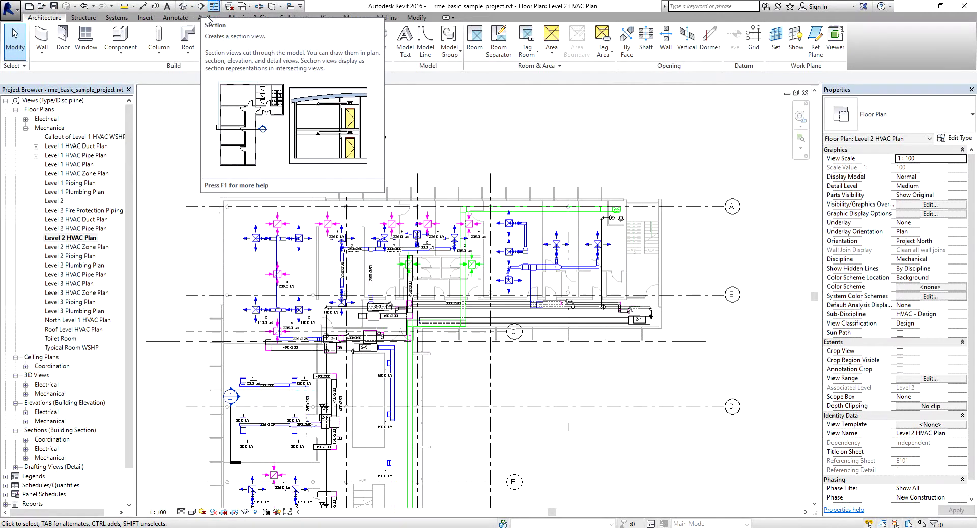
Step: Draw Section 9 vertically from above grid A to below grid C through the upper rooms
{"action": "left_click", "coordinate": [330, 19]}
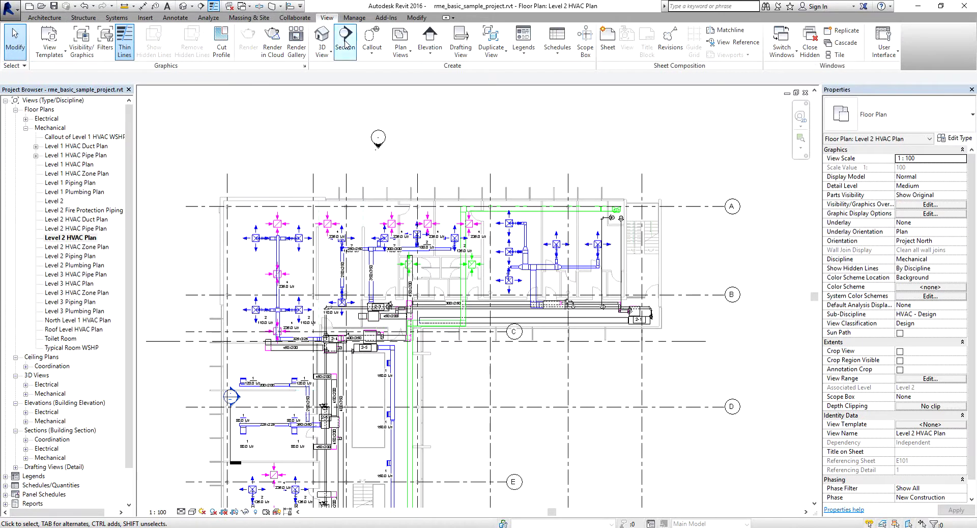
{"action": "left_click", "coordinate": [199, 7]}
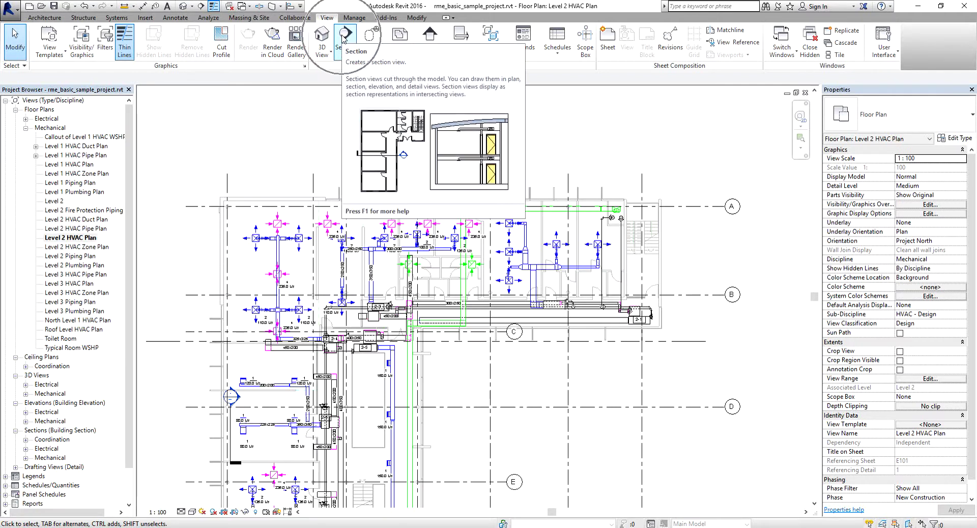
{"action": "left_click", "coordinate": [344, 40]}
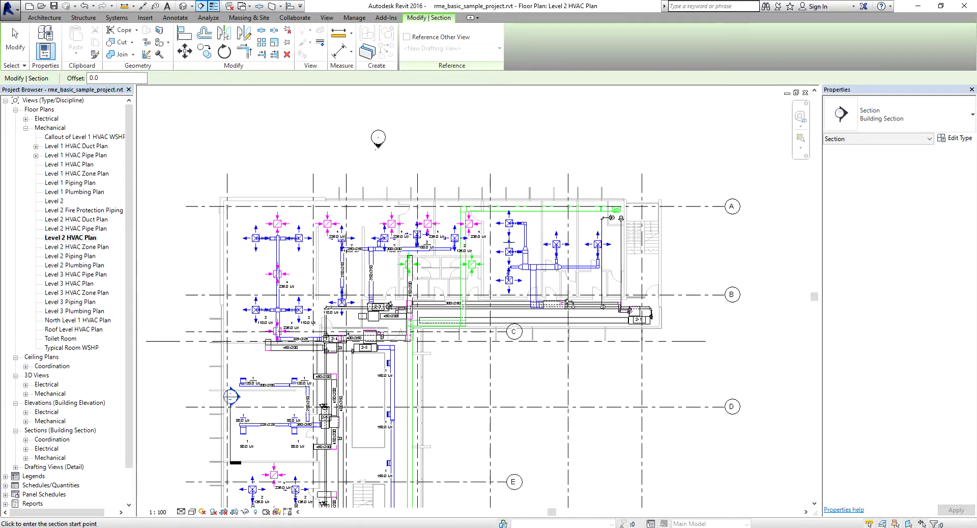
{"action": "scroll", "coordinate": [505, 205], "scroll_direction": "up", "scroll_amount": 2}
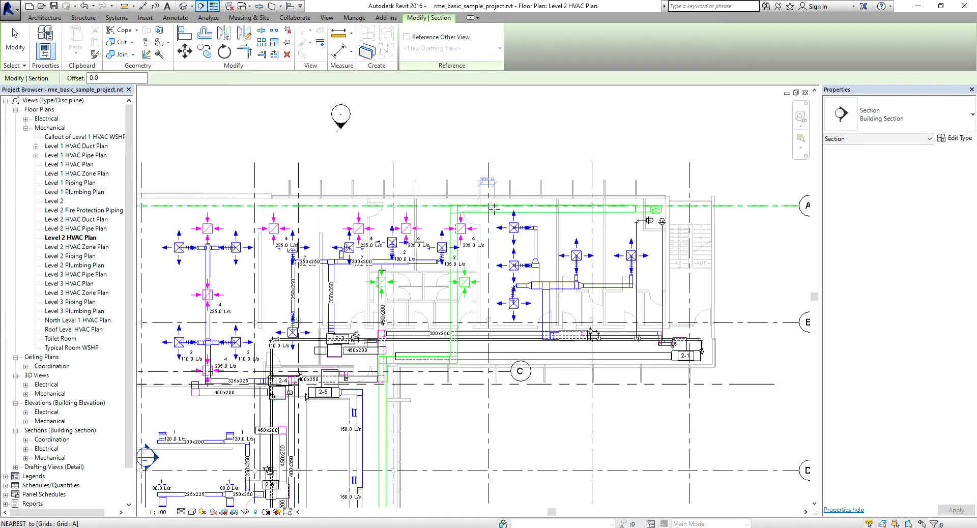
{"action": "middle_click_drag", "start_coordinate": [505, 205], "coordinate": [499, 166]}
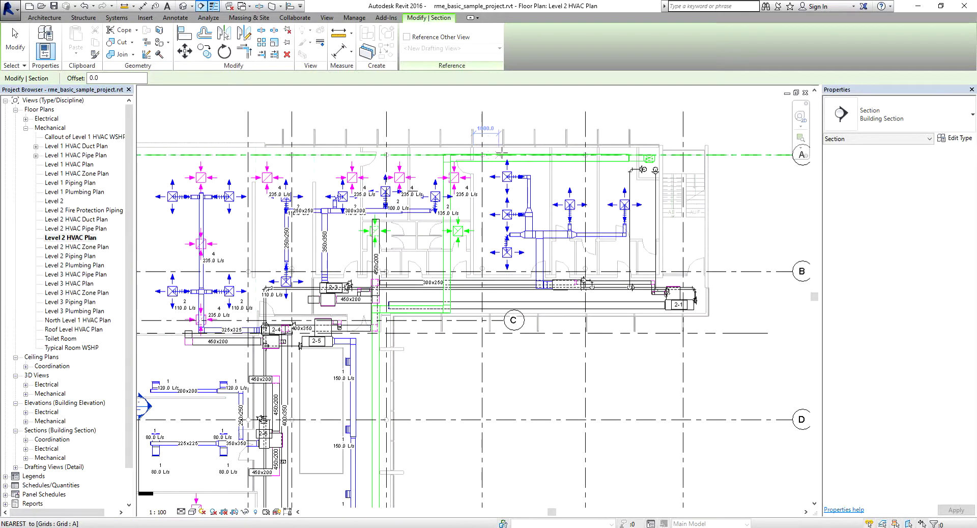
{"action": "left_click", "coordinate": [490, 118]}
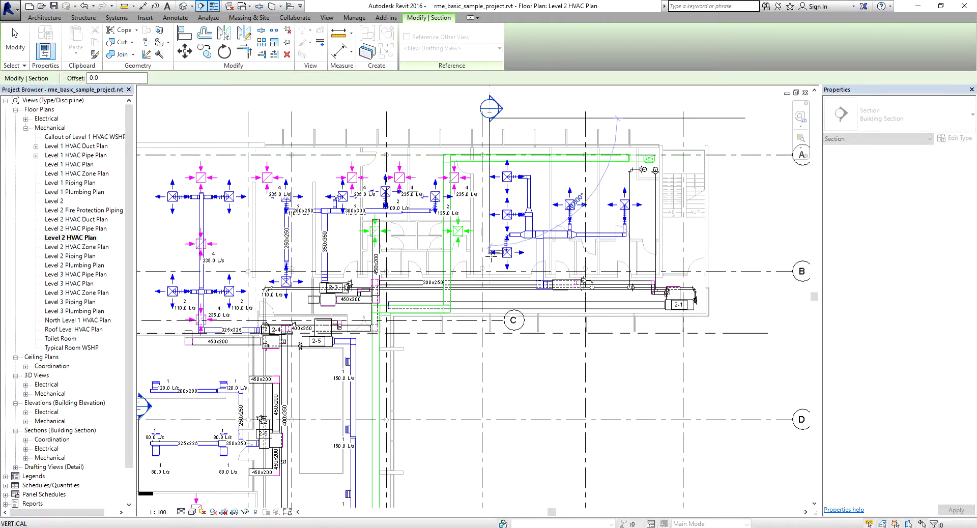
{"action": "left_click", "coordinate": [490, 373]}
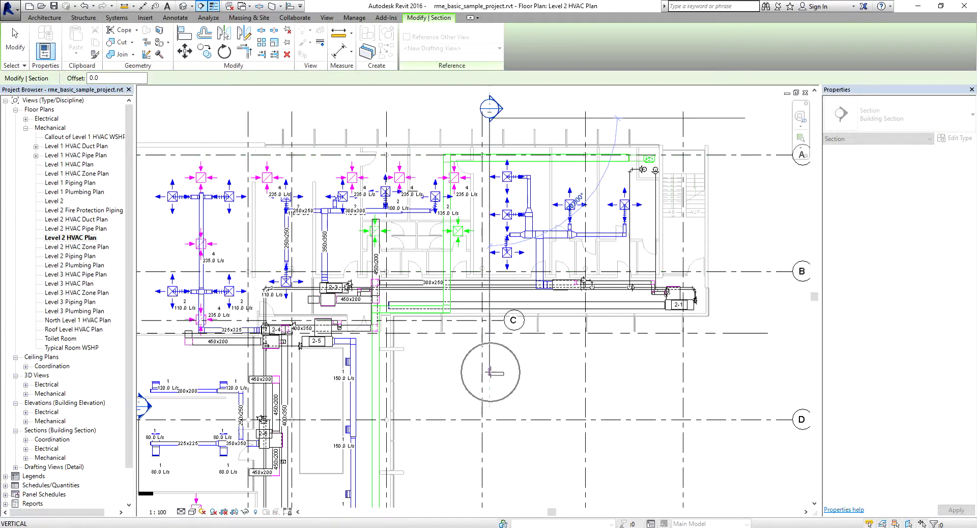
{"action": "left_click", "coordinate": [489, 373]}
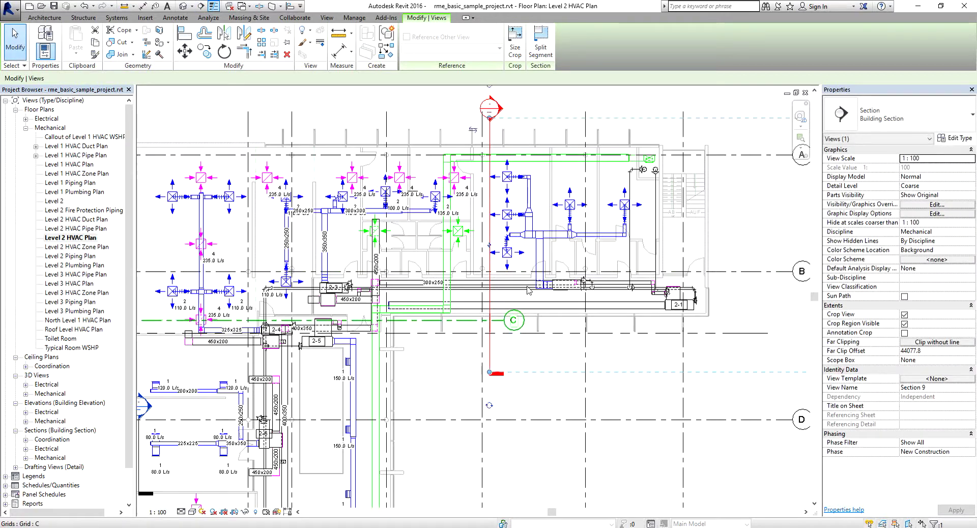
Step: Narrow Section 9's crop width and pull its far clip offset in to 4493.9
{"action": "scroll", "coordinate": [489, 374], "scroll_direction": "down", "scroll_amount": 2}
{"action": "middle_click_drag", "start_coordinate": [526, 289], "coordinate": [432, 249]}
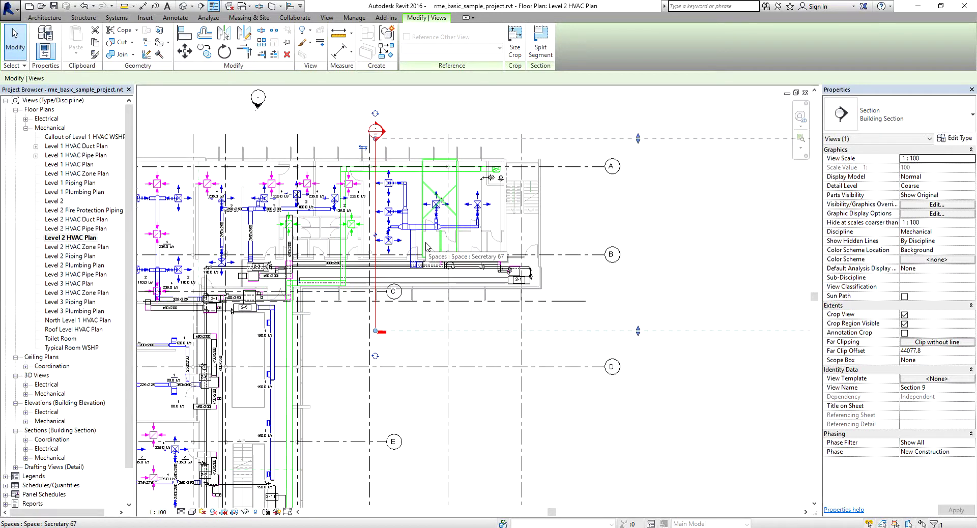
{"action": "scroll", "coordinate": [657, 273], "scroll_direction": "down", "scroll_amount": 2}
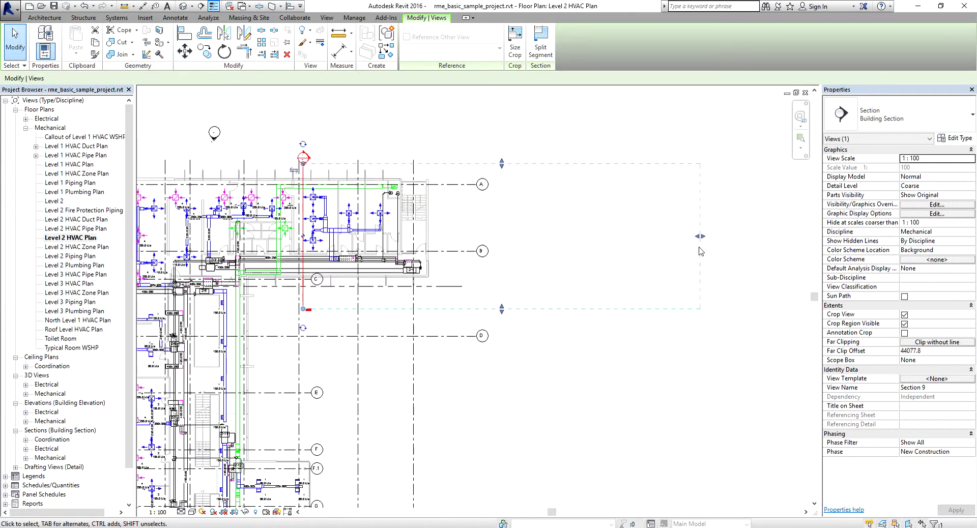
{"action": "left_click", "coordinate": [701, 237]}
{"action": "left_click", "coordinate": [701, 237]}
{"action": "left_click_drag", "start_coordinate": [703, 238], "coordinate": [428, 225]}
{"action": "mouse_move", "coordinate": [368, 164]}
{"action": "left_mouse_down"}
{"action": "mouse_move", "coordinate": [367, 140]}
{"action": "mouse_move", "coordinate": [370, 172]}
{"action": "left_mouse_up"}
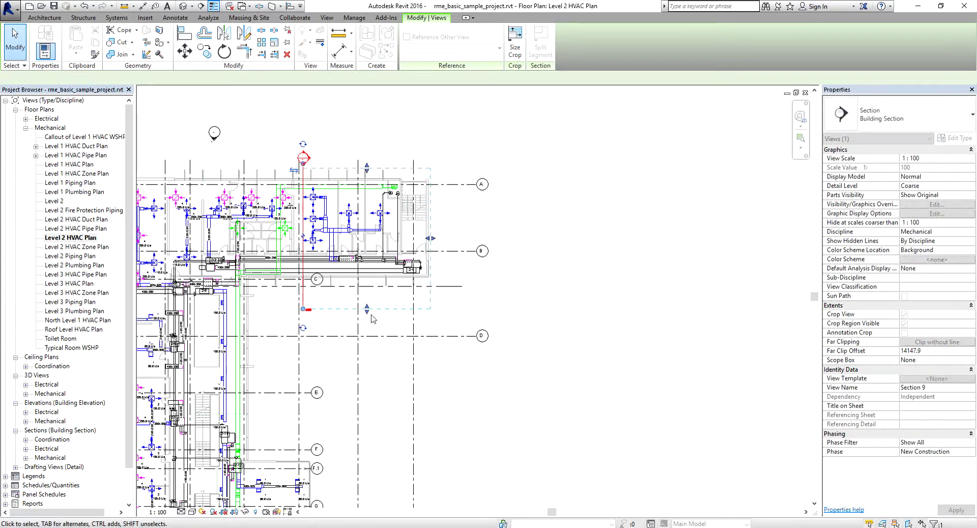
{"action": "left_click_drag", "start_coordinate": [367, 309], "coordinate": [373, 311]}
{"action": "scroll", "coordinate": [373, 311], "scroll_direction": "up", "scroll_amount": 3}
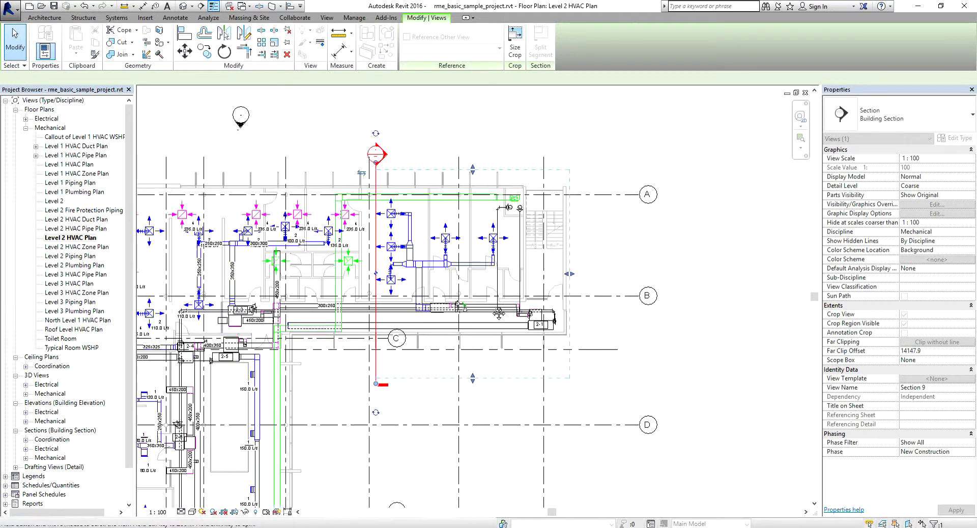
{"action": "left_click_drag", "start_coordinate": [570, 275], "coordinate": [437, 285]}
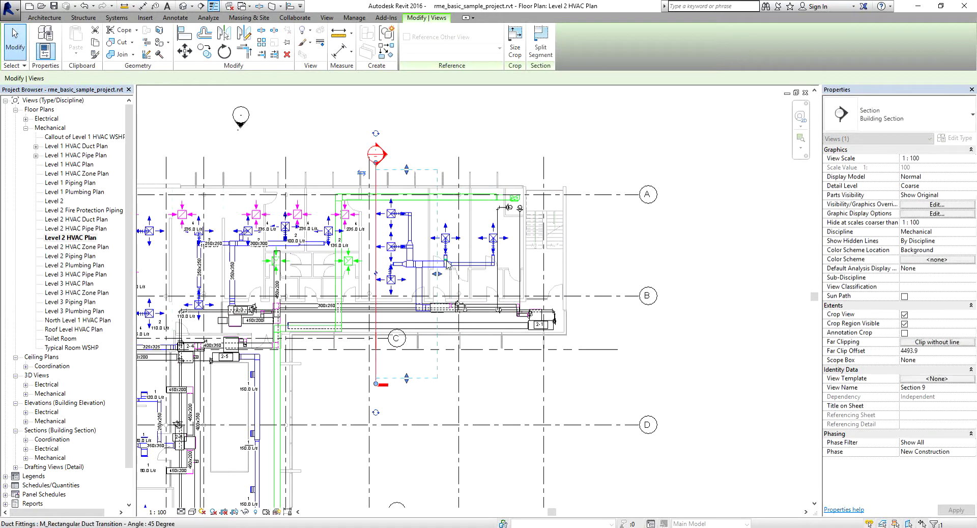
{"action": "left_click", "coordinate": [508, 111]}
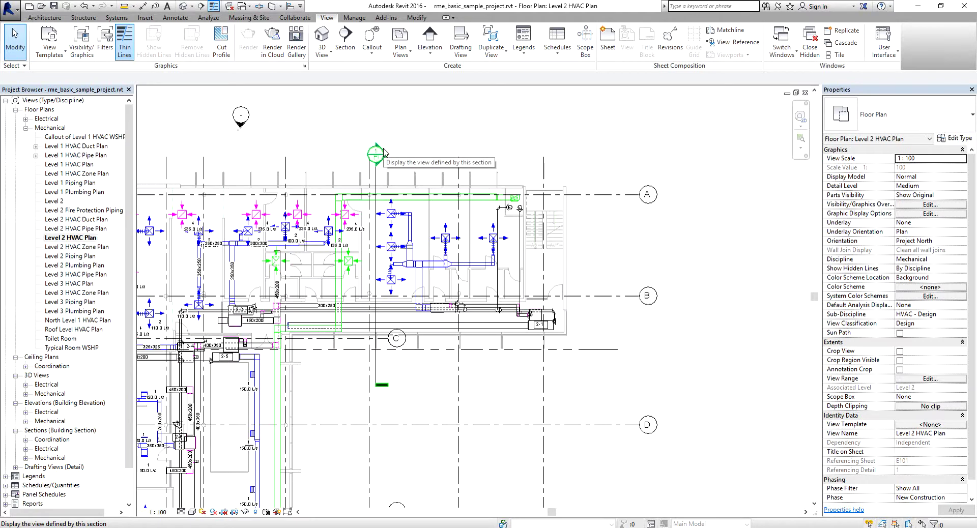
{"action": "left_click", "coordinate": [467, 89]}
{"action": "left_click", "coordinate": [443, 130]}
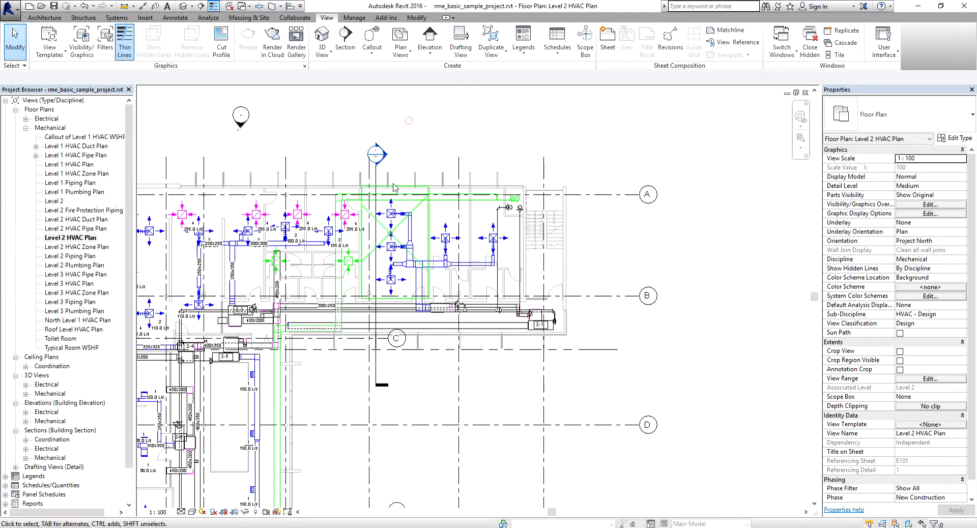
{"action": "left_click", "coordinate": [378, 181]}
{"action": "left_click", "coordinate": [379, 184]}
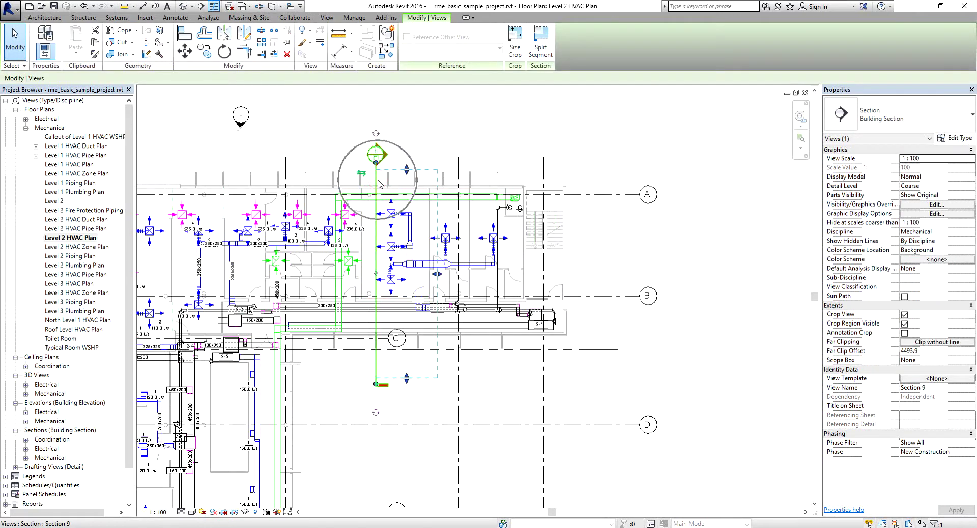
{"action": "left_click", "coordinate": [915, 392]}
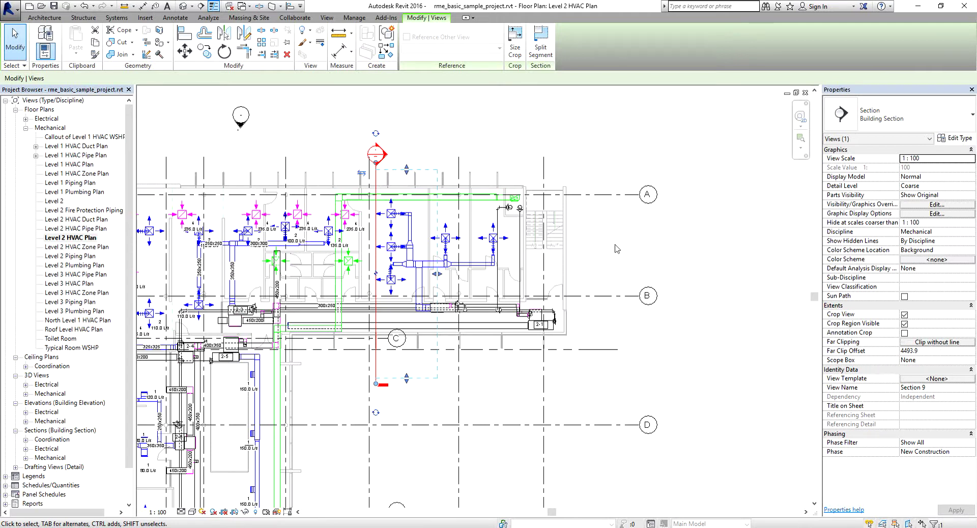
{"action": "left_click", "coordinate": [493, 126]}
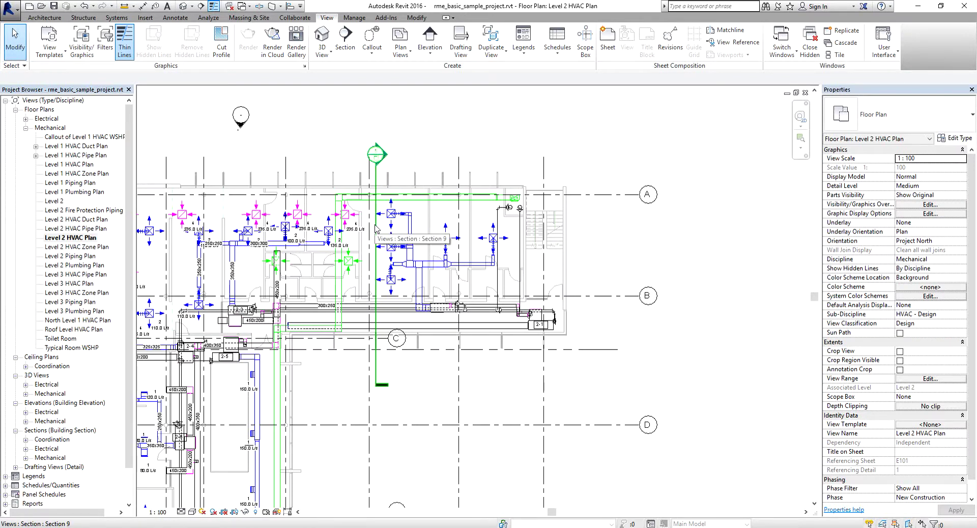
{"action": "left_click", "coordinate": [377, 177]}
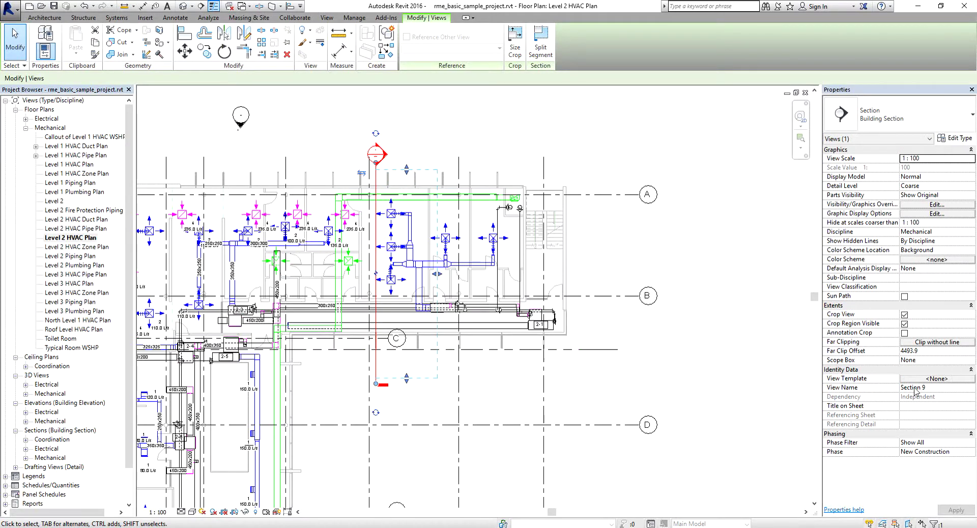
{"action": "left_click", "coordinate": [321, 110]}
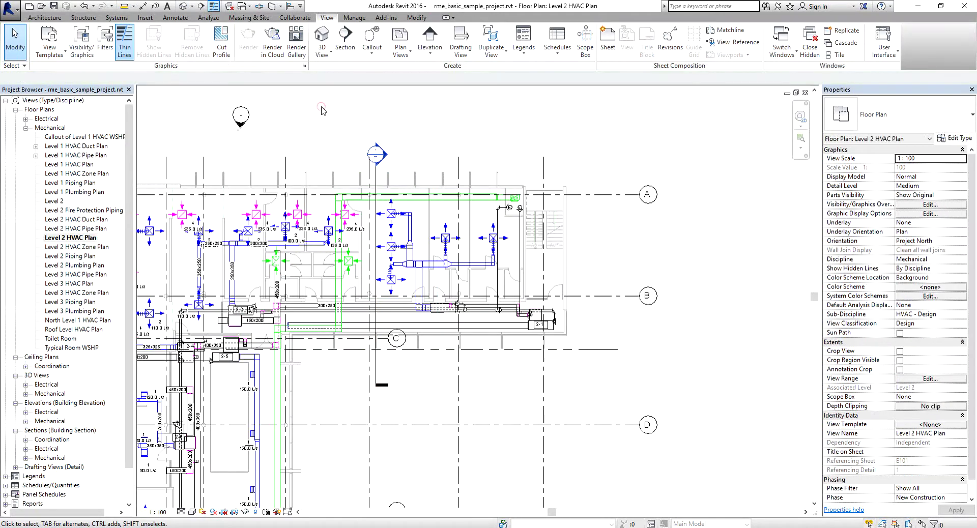
Step: Collapse Floor Plans and expand the Mechanical building sections to select Section 9
{"action": "left_click", "coordinate": [16, 111]}
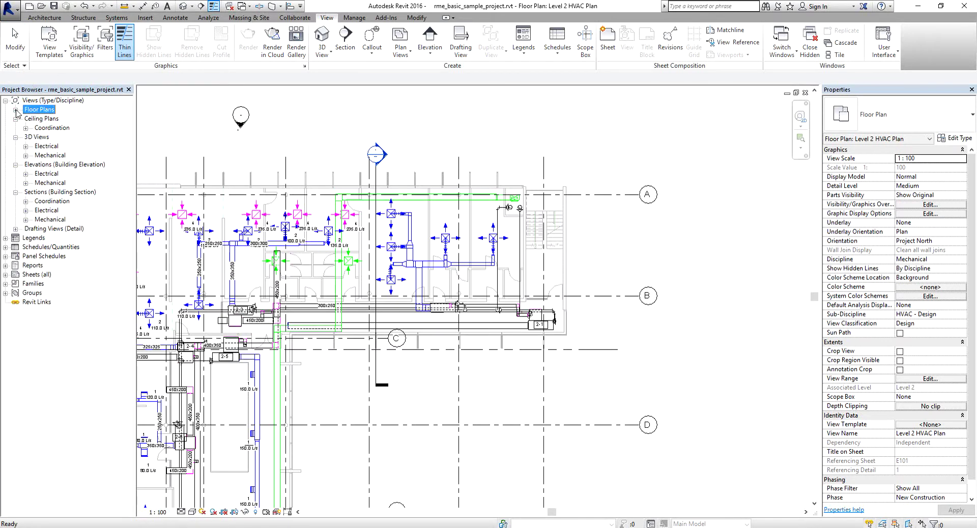
{"action": "left_click", "coordinate": [34, 192]}
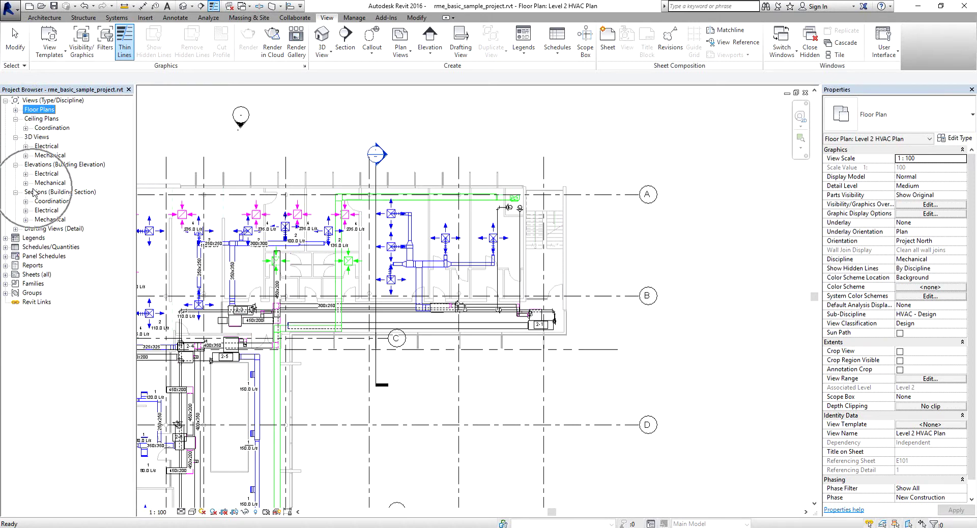
{"action": "left_click", "coordinate": [26, 220]}
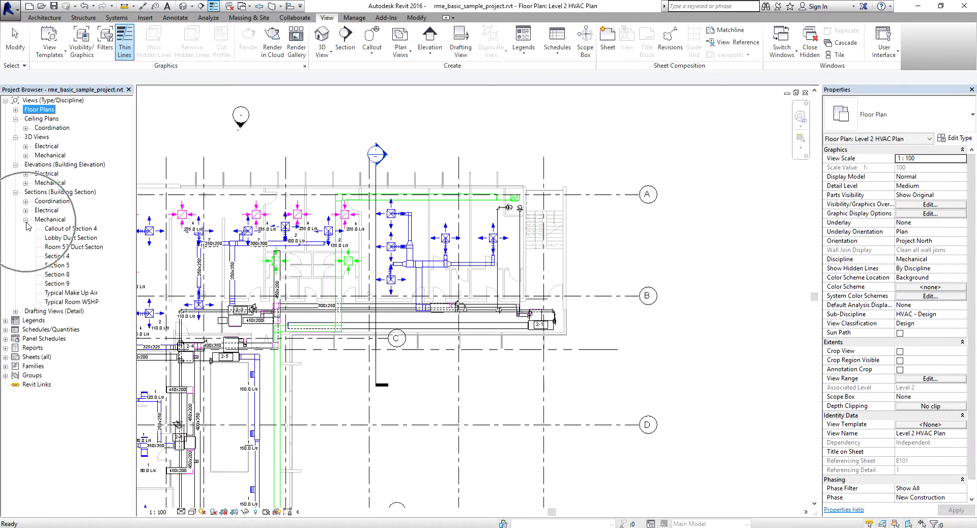
{"action": "left_click", "coordinate": [63, 284]}
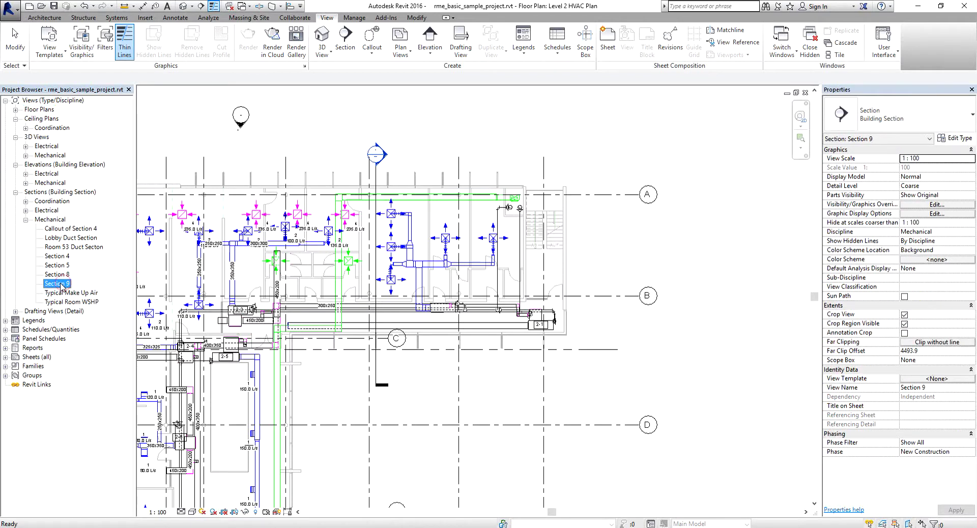
{"action": "left_click", "coordinate": [61, 285]}
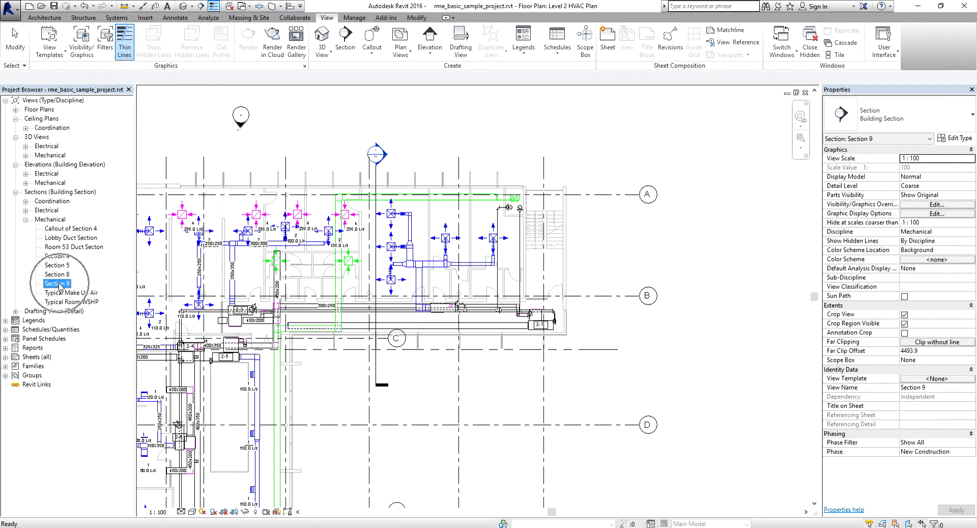
{"action": "left_click", "coordinate": [355, 106]}
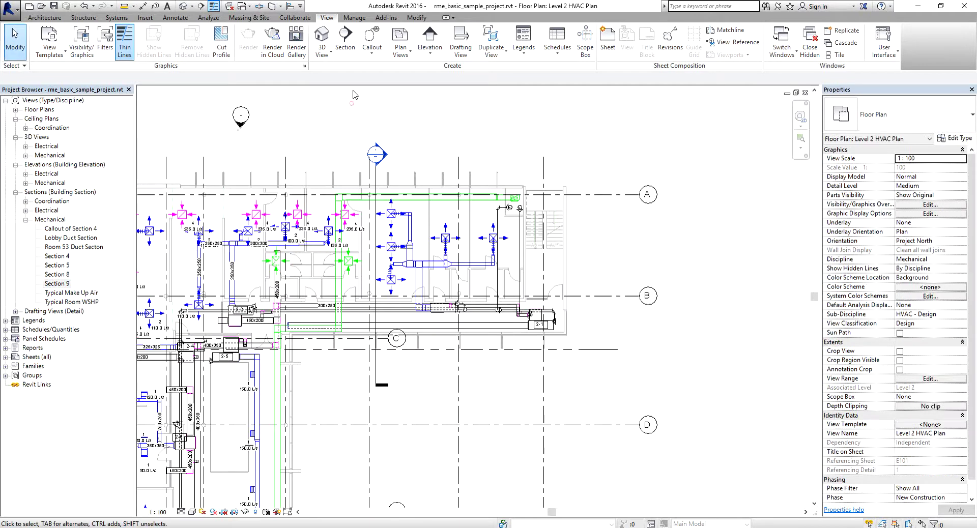
Step: Restart the Section tool and cancel the Building Section Type Properties without changes
{"action": "left_click", "coordinate": [345, 39]}
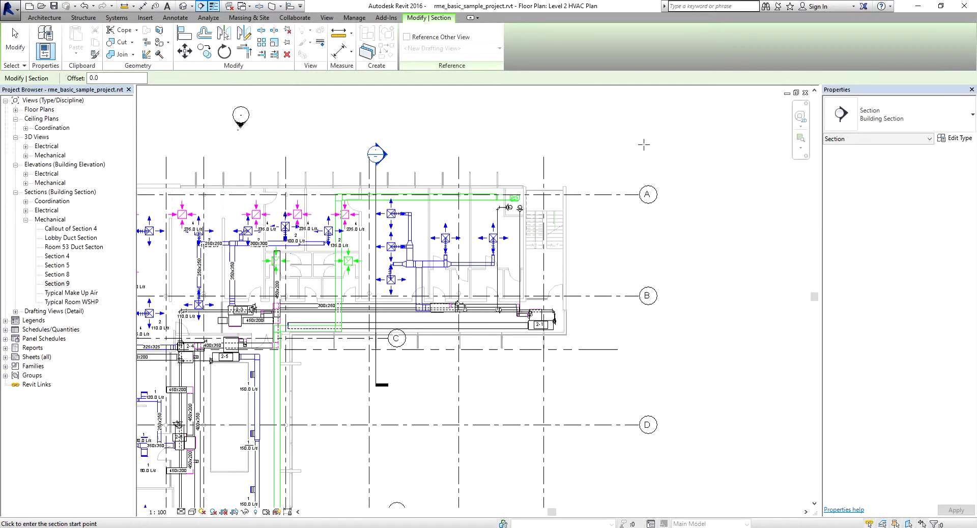
{"action": "left_click", "coordinate": [957, 138]}
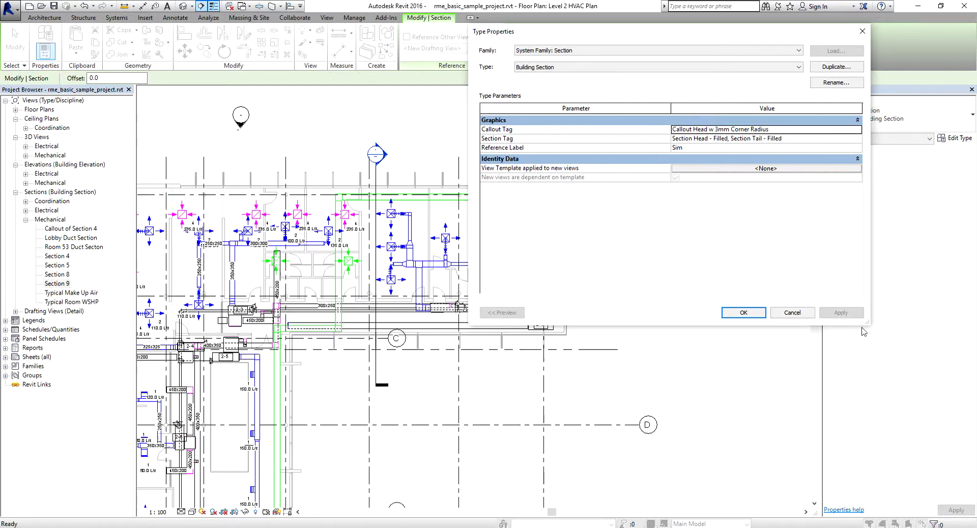
{"action": "left_click", "coordinate": [792, 313]}
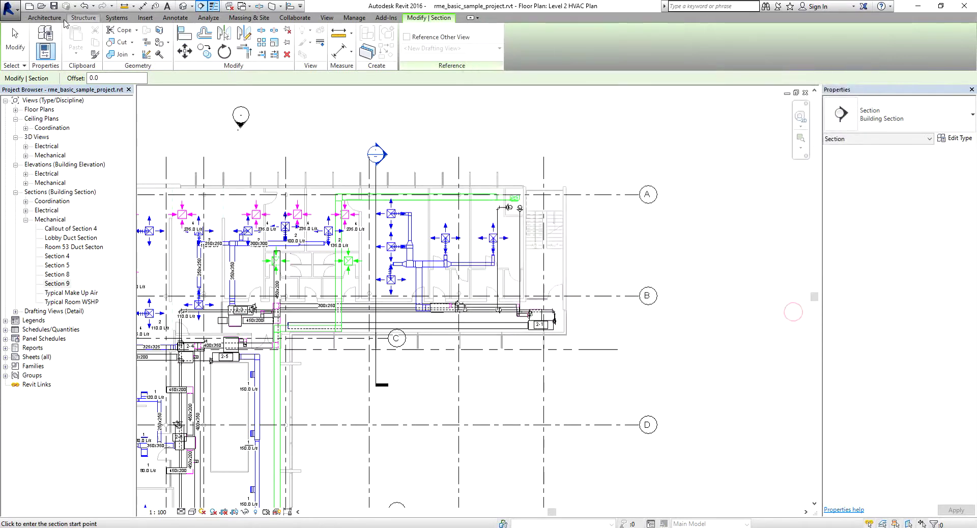
Step: Exit the Section tool and open the Section 9 view from its section head
{"action": "left_click", "coordinate": [15, 40]}
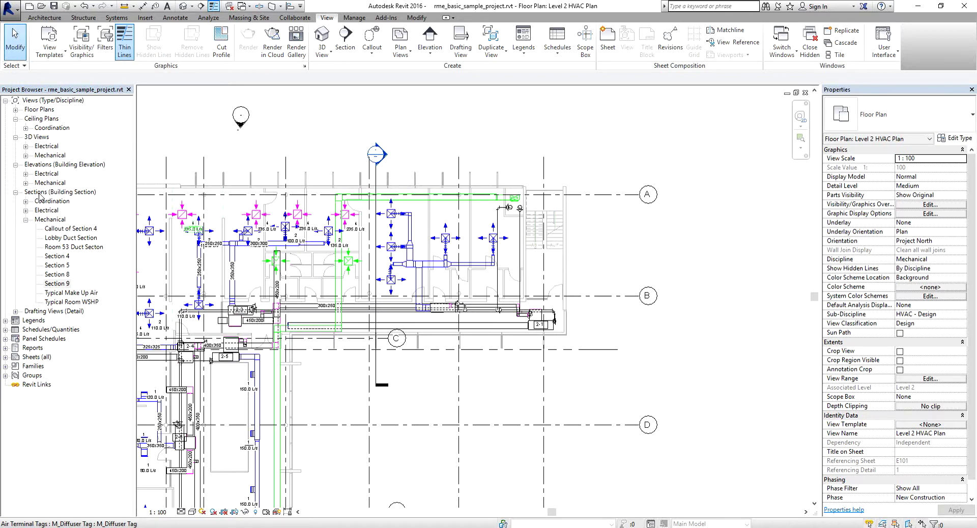
{"action": "left_click", "coordinate": [62, 283]}
{"action": "scroll", "coordinate": [429, 138], "scroll_direction": "up", "scroll_amount": 3}
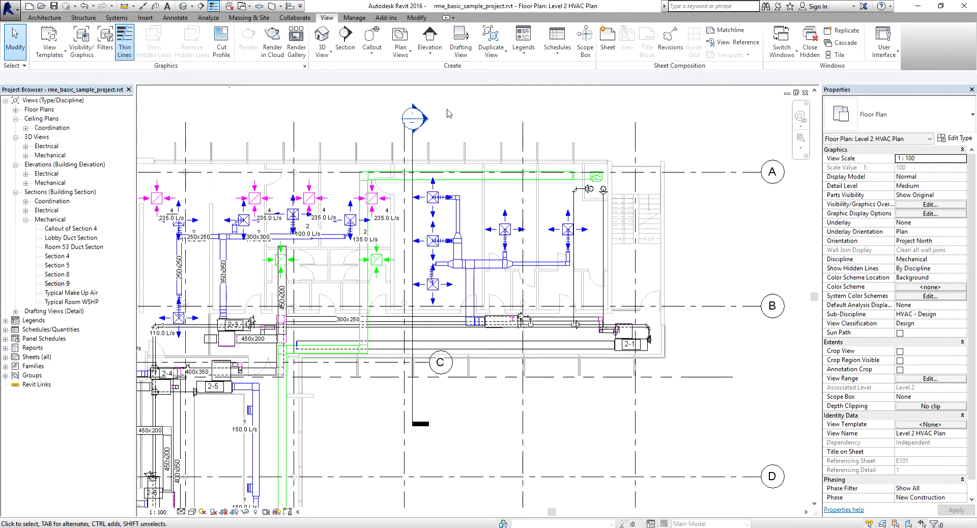
{"action": "double_click", "coordinate": [428, 122]}
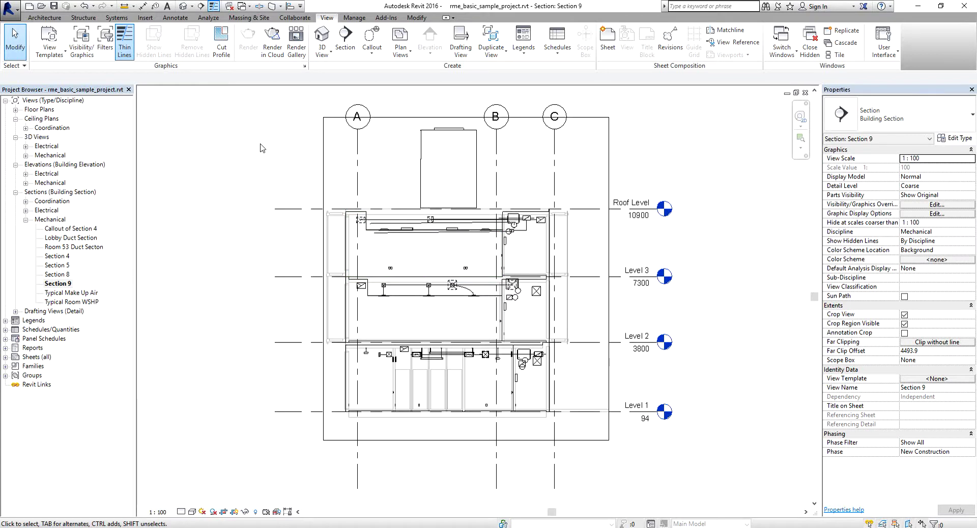
{"action": "left_click", "coordinate": [246, 7]}
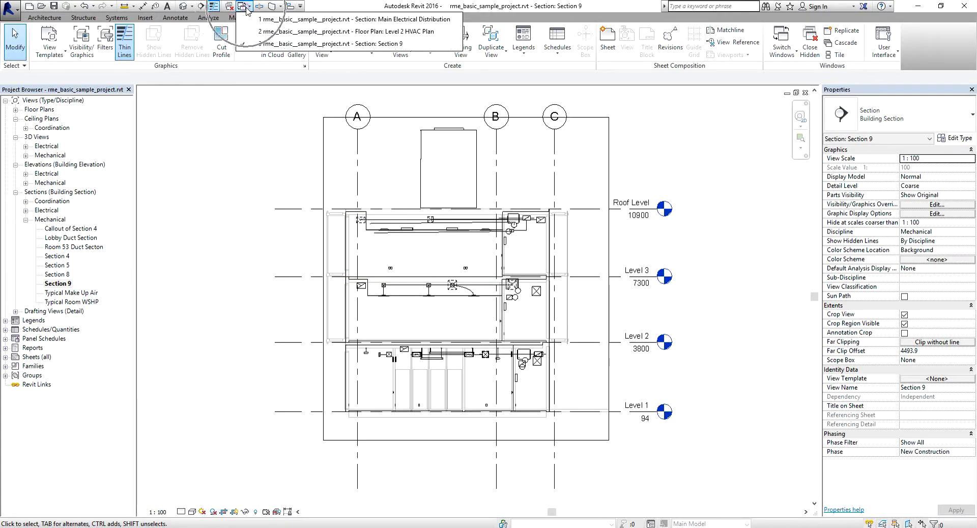
{"action": "left_click", "coordinate": [301, 33]}
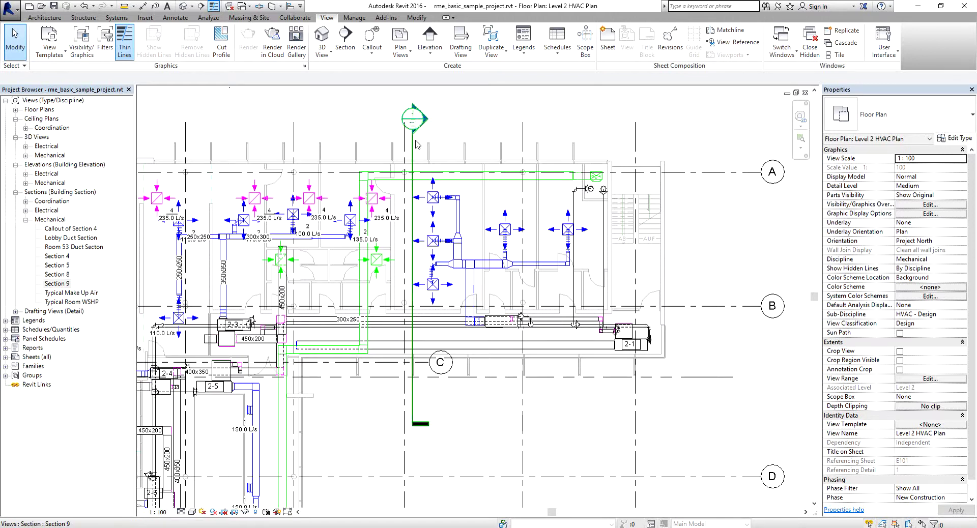
{"action": "left_click", "coordinate": [412, 189]}
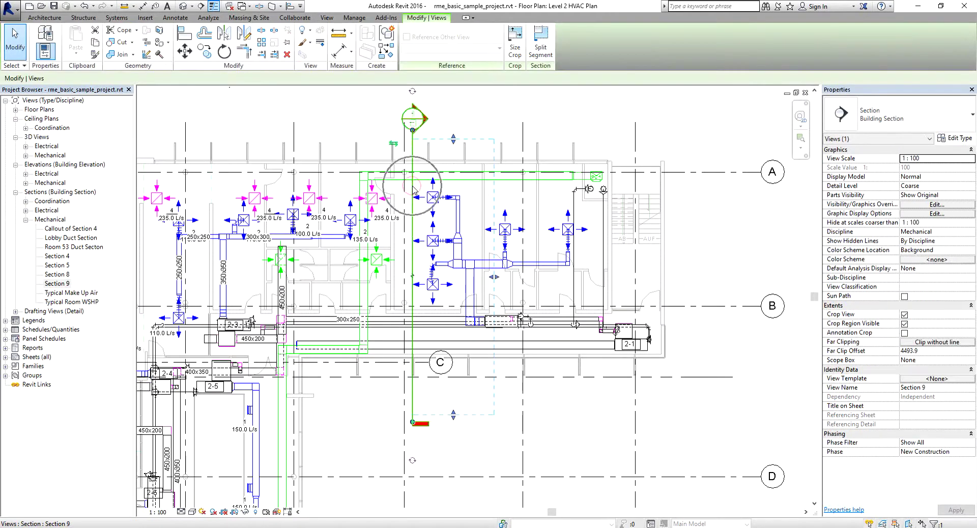
{"action": "right_click", "coordinate": [413, 188]}
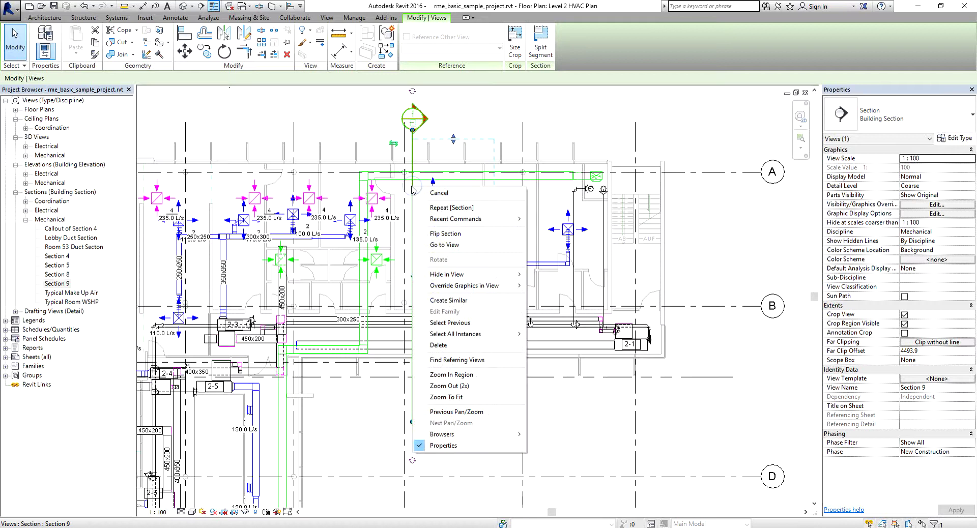
{"action": "left_click", "coordinate": [441, 246]}
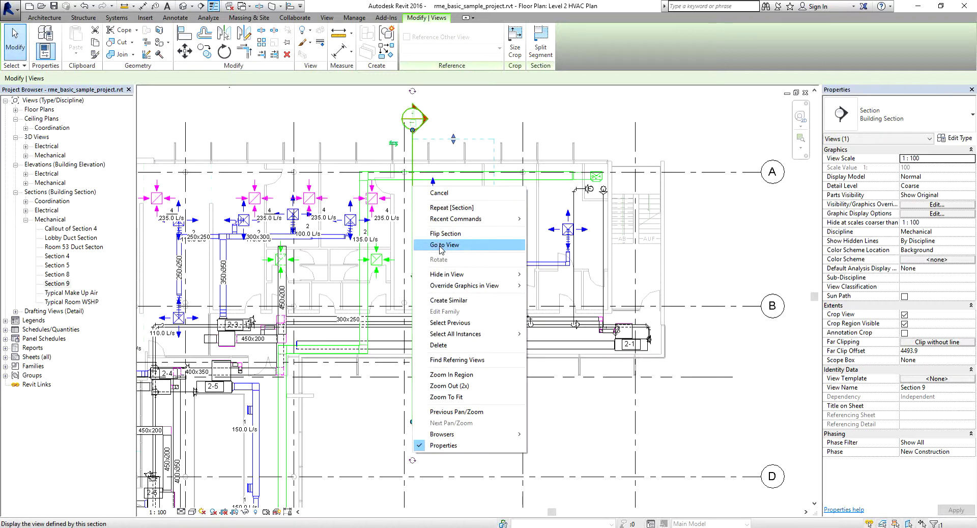
{"action": "left_click", "coordinate": [441, 246]}
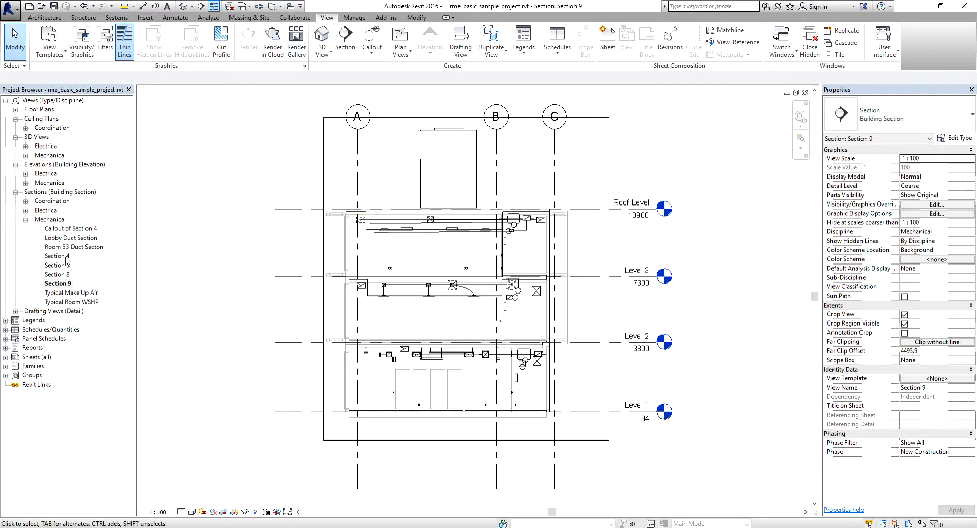
Step: Bring grid heads A, B and C into view and set Section 9's detail level to Fine
{"action": "key", "text": "ctrl"}
{"action": "key", "text": "ctrl"}
{"action": "key", "text": "ctrl"}
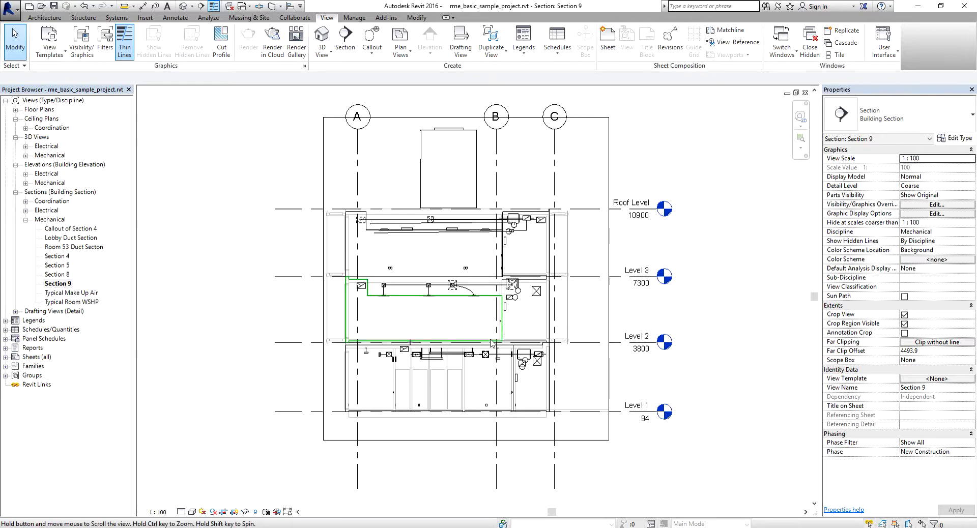
{"action": "scroll", "coordinate": [456, 324], "scroll_direction": "up", "scroll_amount": 2}
{"action": "middle_click_drag", "start_coordinate": [456, 324], "coordinate": [440, 360]}
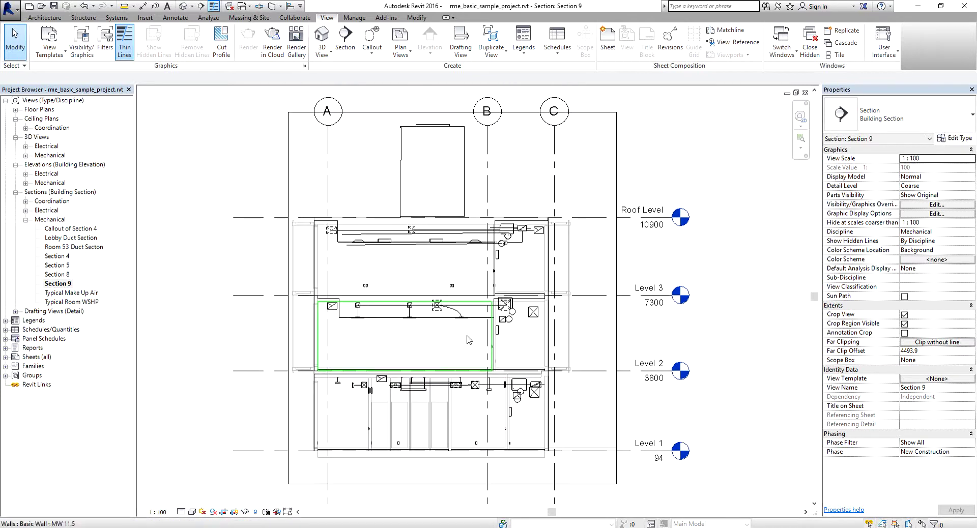
{"action": "scroll", "coordinate": [398, 335], "scroll_direction": "up", "scroll_amount": 3}
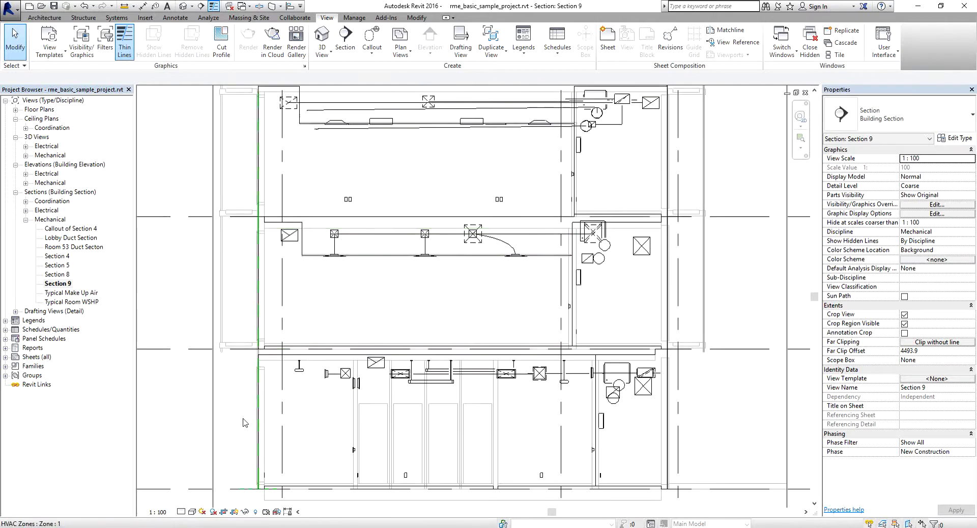
{"action": "left_click", "coordinate": [181, 512]}
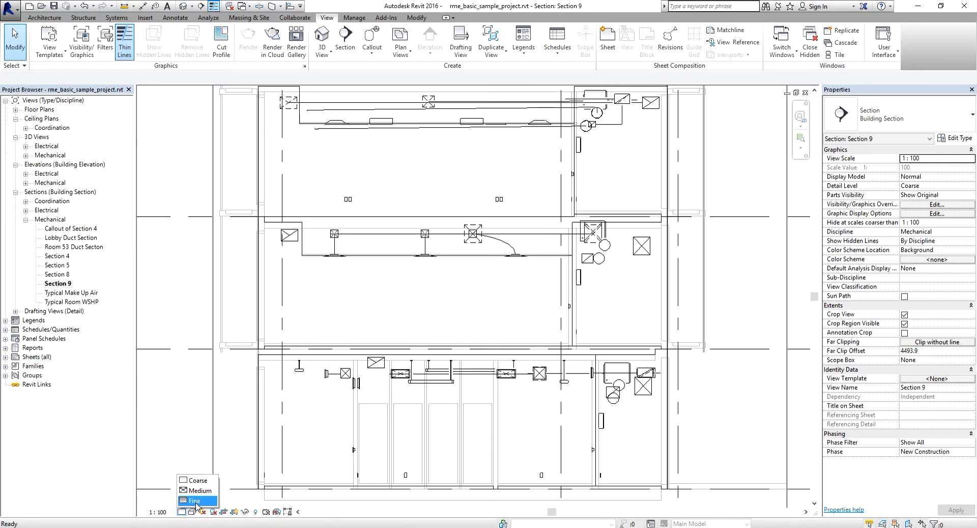
{"action": "left_click", "coordinate": [195, 501]}
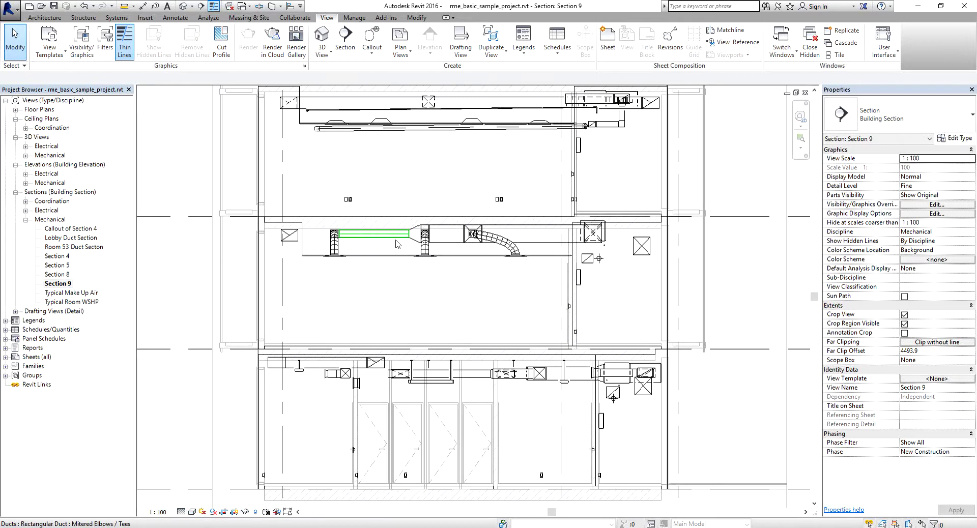
Step: Switch Section 9 to the Shaded visual style and center the section with its levels and grids
{"action": "scroll", "coordinate": [379, 237], "scroll_direction": "up", "scroll_amount": 3}
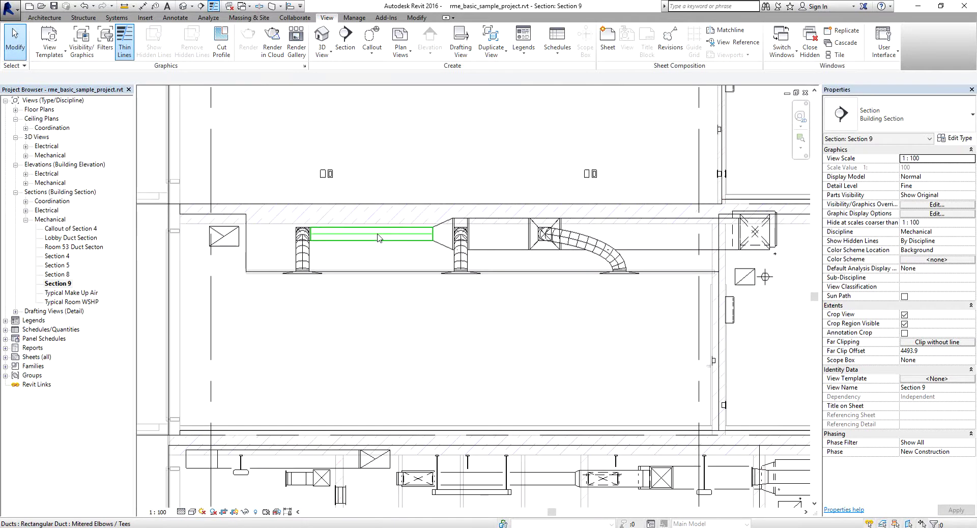
{"action": "scroll", "coordinate": [393, 318], "scroll_direction": "down", "scroll_amount": 2}
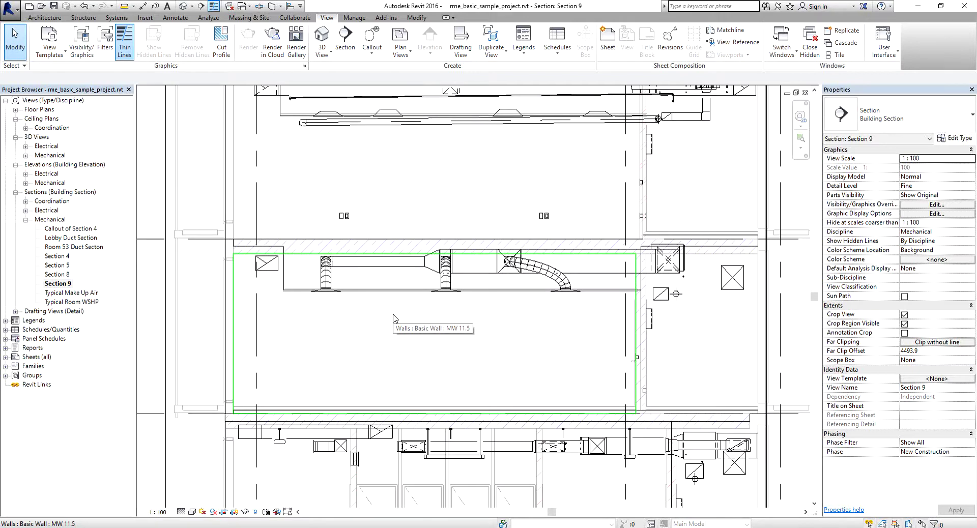
{"action": "left_click", "coordinate": [193, 512]}
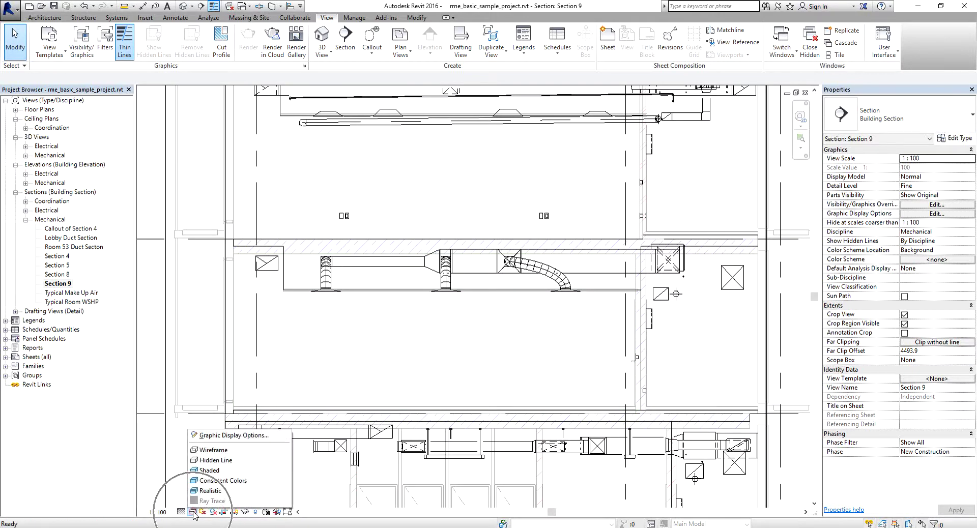
{"action": "left_click", "coordinate": [214, 470]}
{"action": "scroll", "coordinate": [508, 335], "scroll_direction": "down", "scroll_amount": 1}
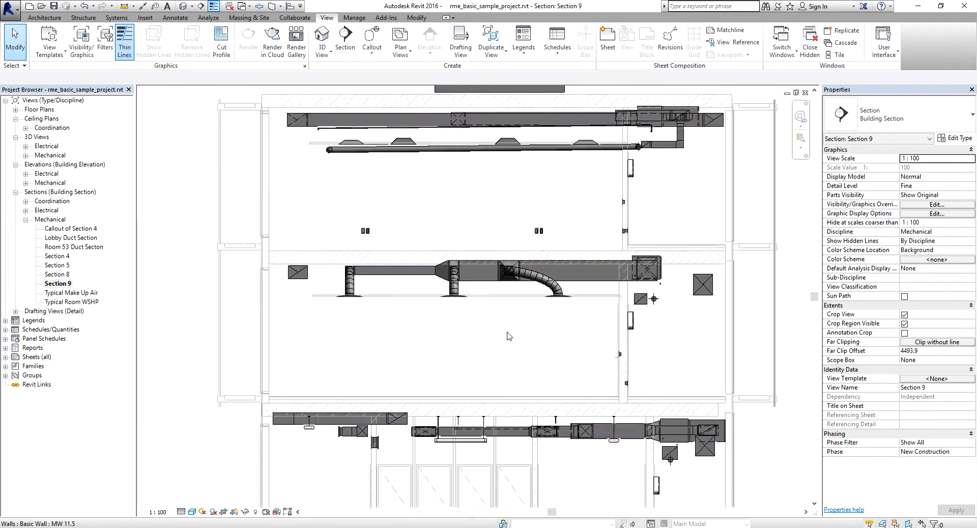
{"action": "scroll", "coordinate": [509, 331], "scroll_direction": "down", "scroll_amount": 4}
{"action": "middle_click_drag", "start_coordinate": [539, 339], "coordinate": [475, 323]}
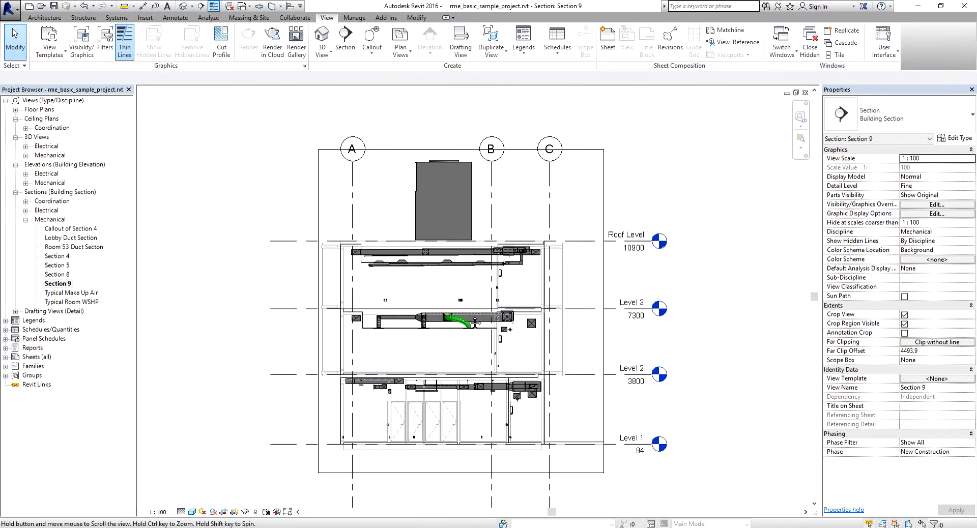
{"action": "left_click", "coordinate": [68, 284]}
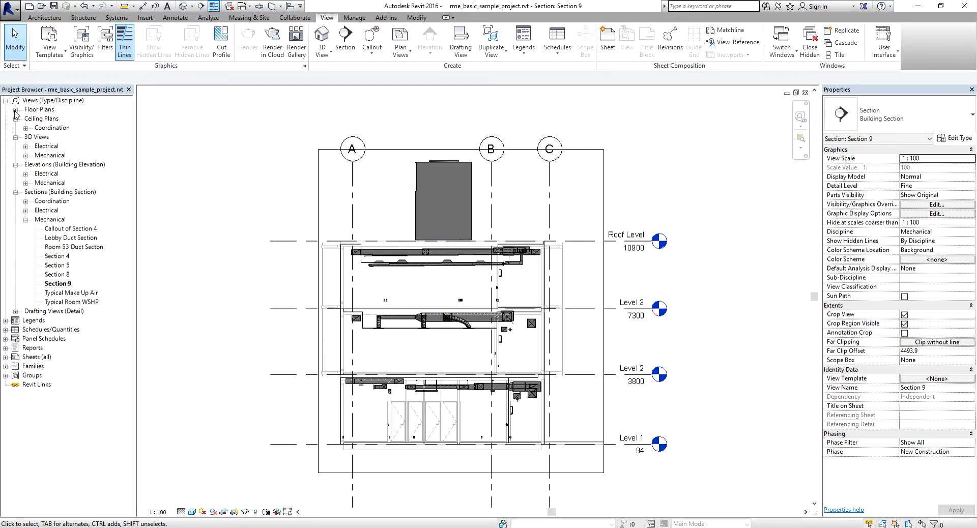
Step: Switch to the Level 2 HVAC Plan and select the Section 9 line near its head
{"action": "left_click", "coordinate": [243, 6]}
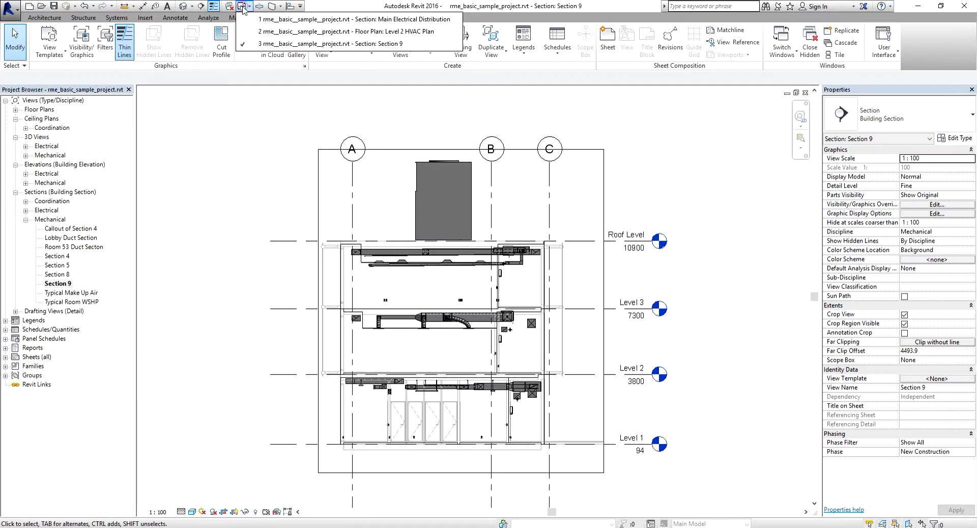
{"action": "left_click", "coordinate": [288, 31]}
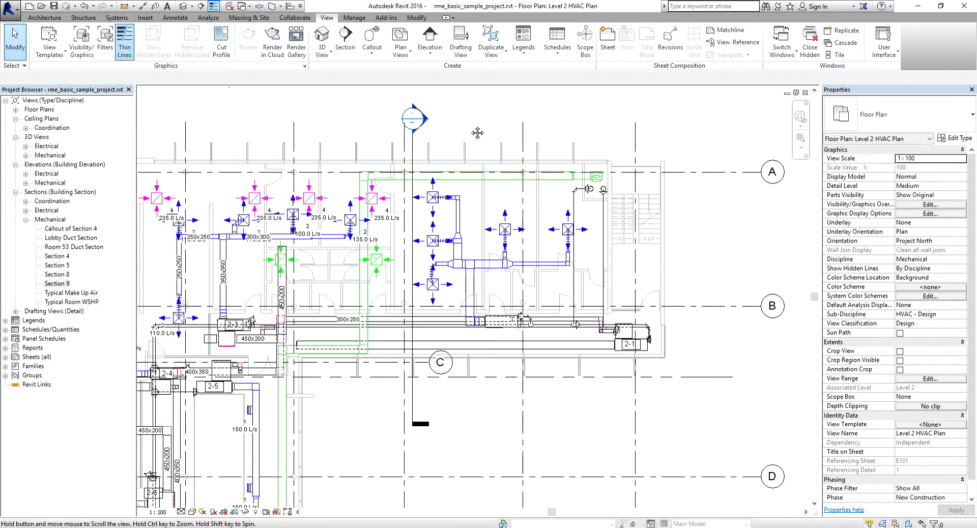
{"action": "middle_click_drag", "start_coordinate": [422, 158], "coordinate": [411, 144]}
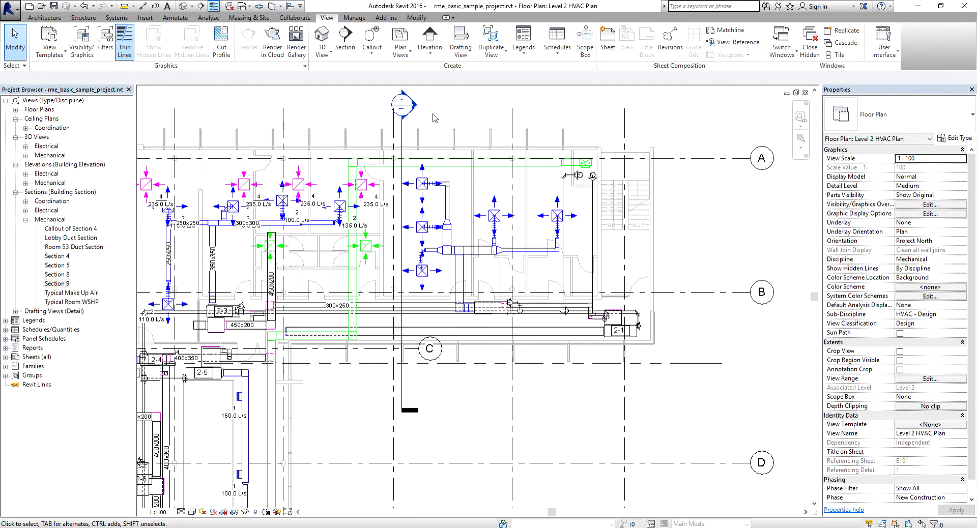
{"action": "left_click", "coordinate": [403, 147]}
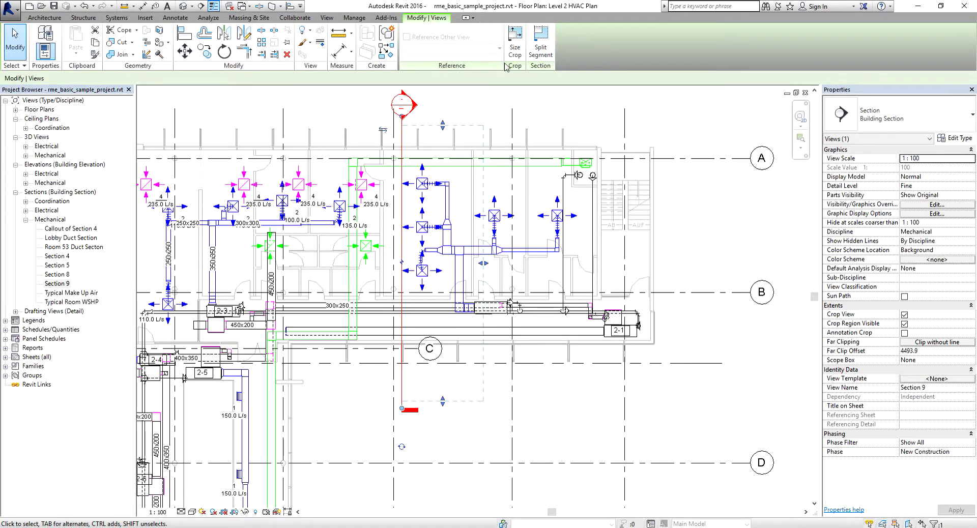
Step: Split Section 9's line, jogging its lower segment into a new position
{"action": "left_click", "coordinate": [542, 71]}
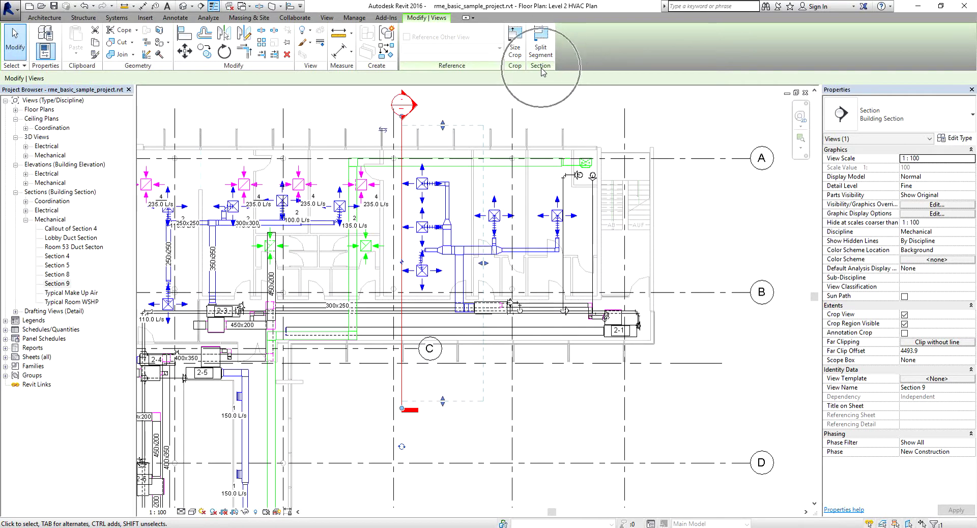
{"action": "left_click", "coordinate": [541, 41]}
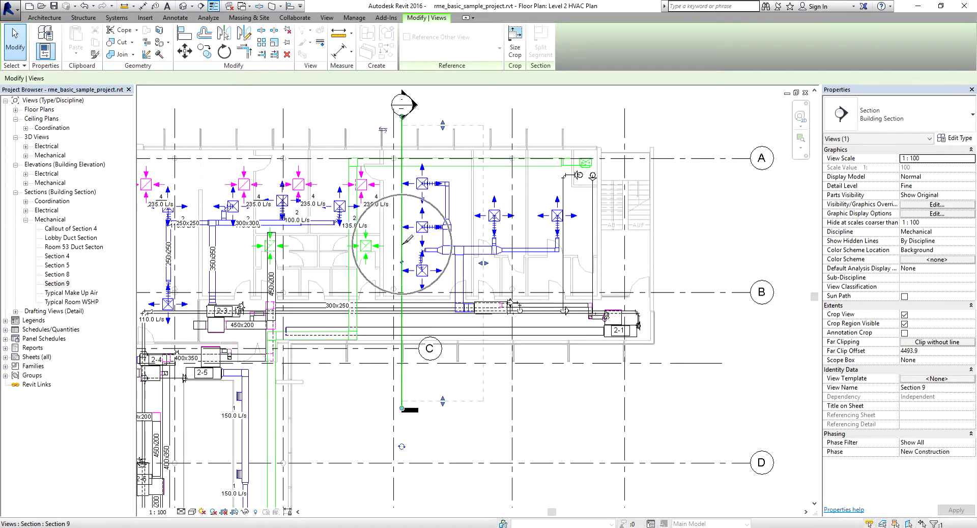
{"action": "left_click", "coordinate": [402, 245]}
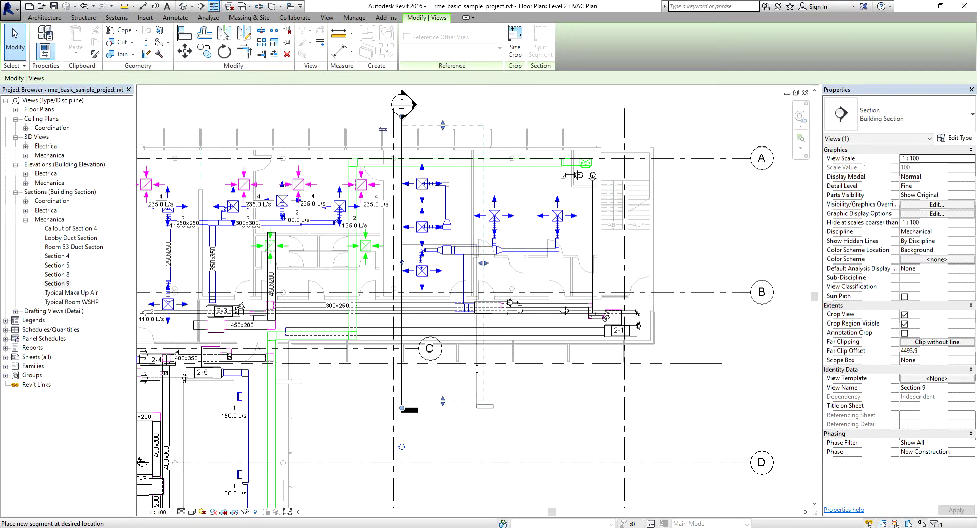
{"action": "left_click", "coordinate": [476, 370]}
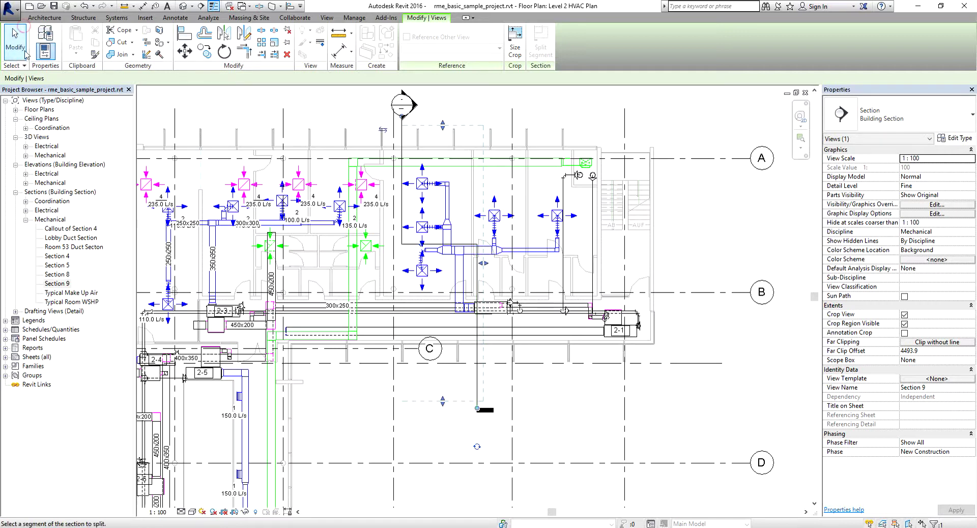
{"action": "left_click", "coordinate": [14, 38]}
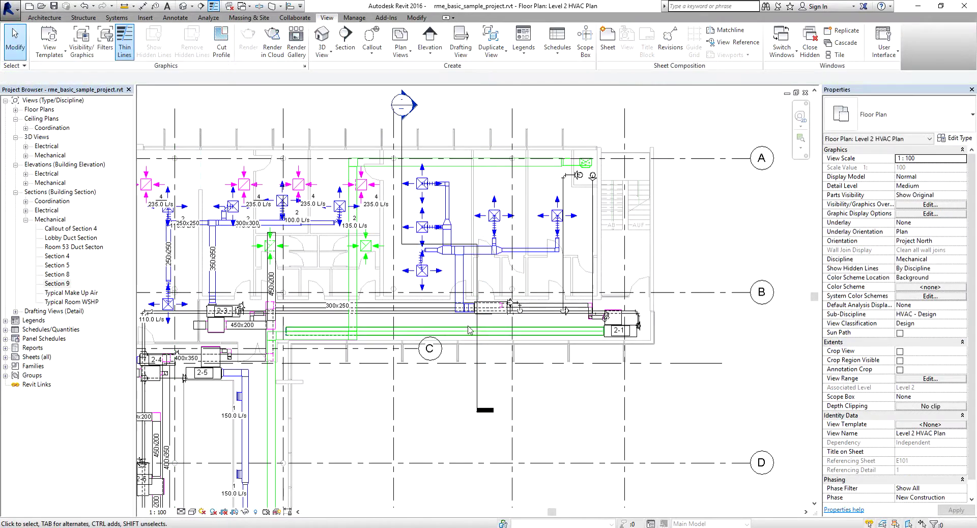
Step: Extend Section 9's far clip offset to 9884.6 and close all hidden view windows
{"action": "left_click", "coordinate": [483, 386]}
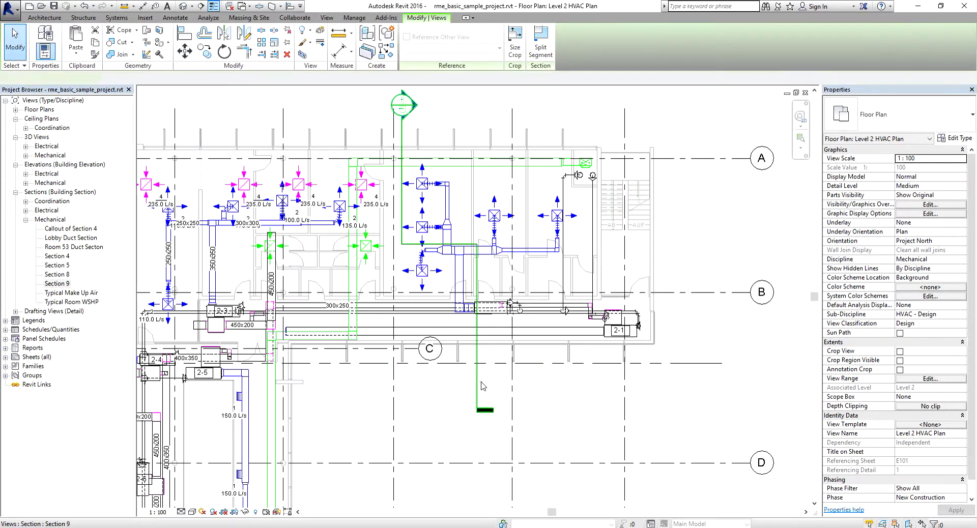
{"action": "left_click_drag", "start_coordinate": [496, 264], "coordinate": [585, 280]}
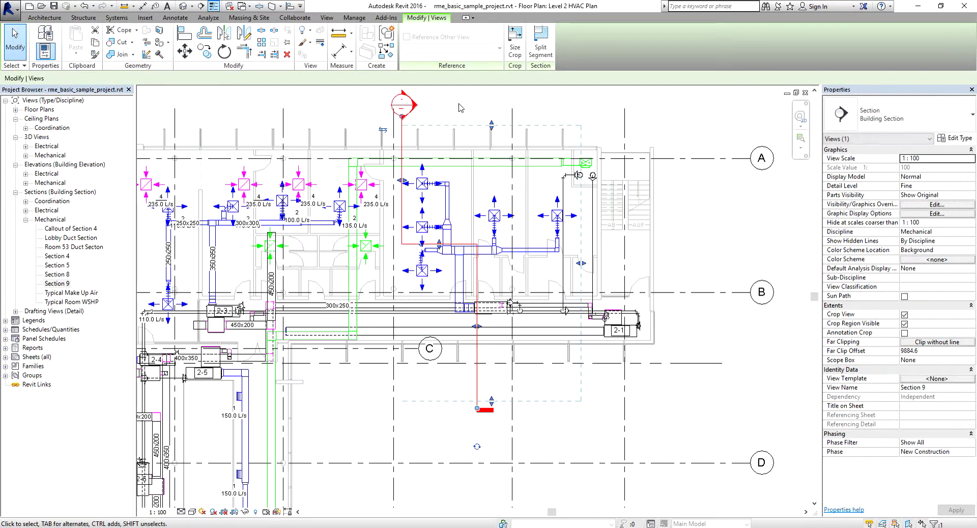
{"action": "left_click", "coordinate": [459, 108]}
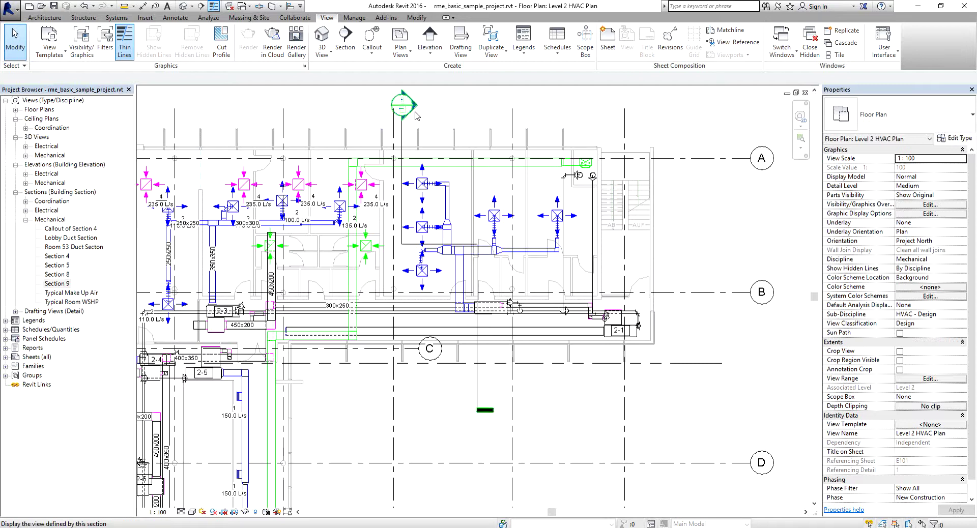
{"action": "left_click", "coordinate": [230, 7]}
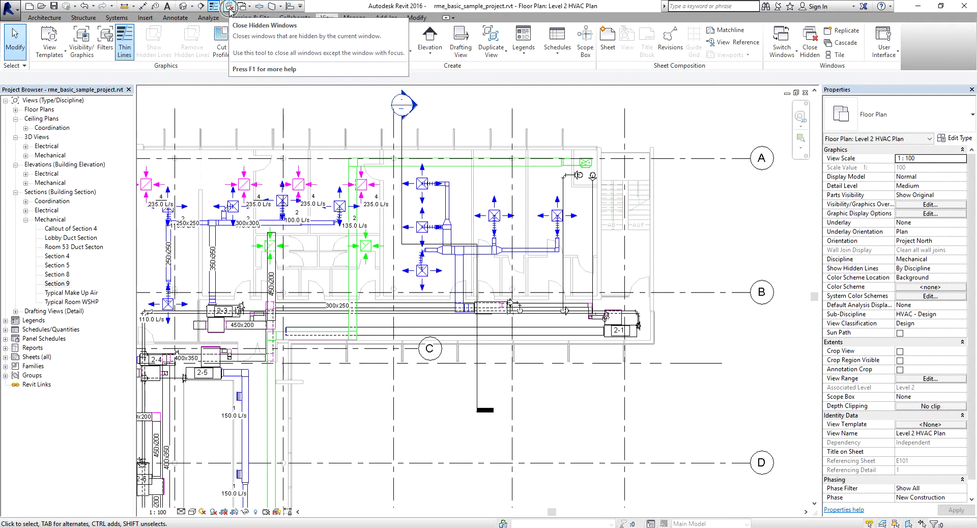
{"action": "left_click", "coordinate": [230, 7]}
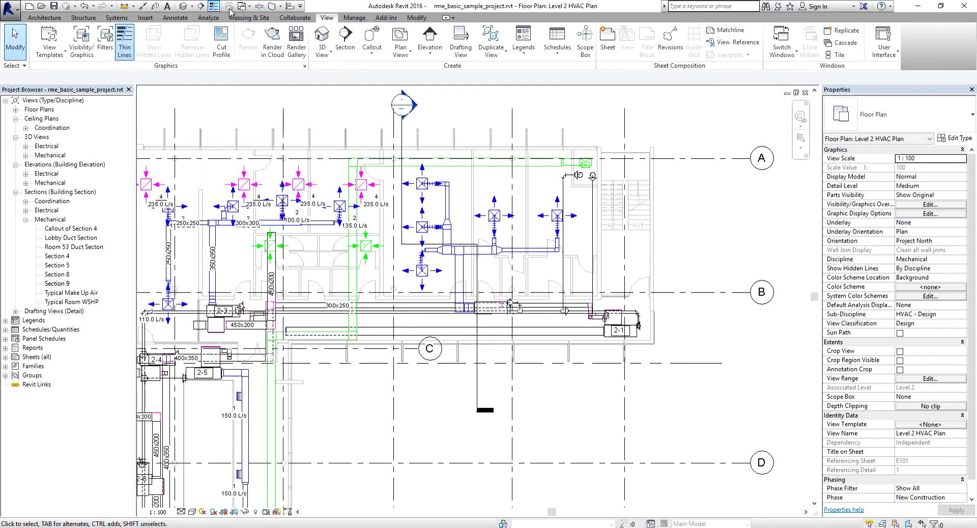
Step: Open the Section 9 view, tile it beside the plan, and zoom it to fit
{"action": "double_click", "coordinate": [402, 104]}
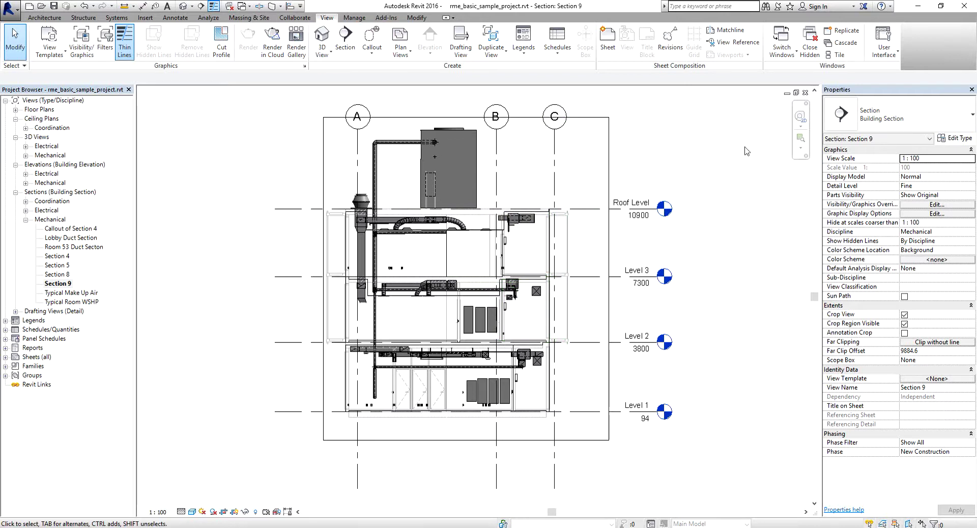
{"action": "left_click", "coordinate": [837, 57]}
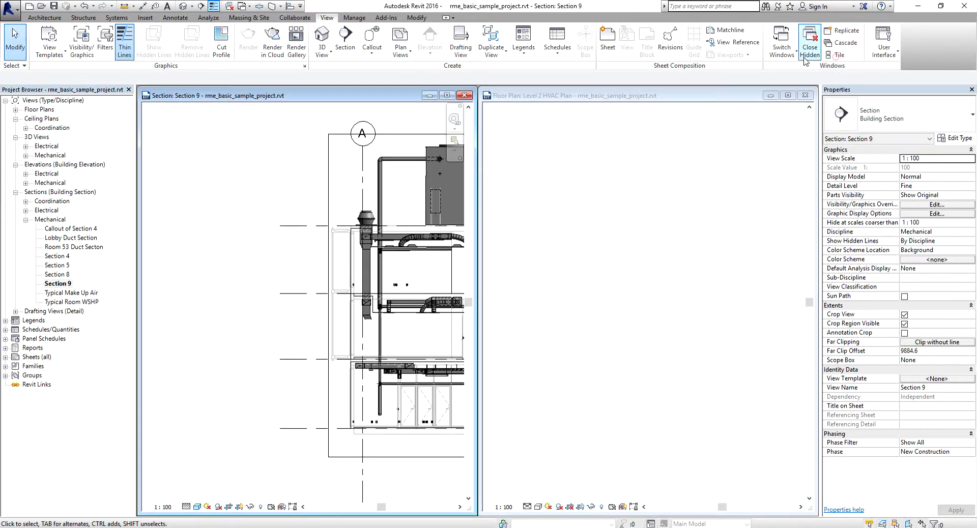
{"action": "left_click", "coordinate": [805, 60]}
{"action": "key", "text": "z"}
{"action": "key", "text": "f"}
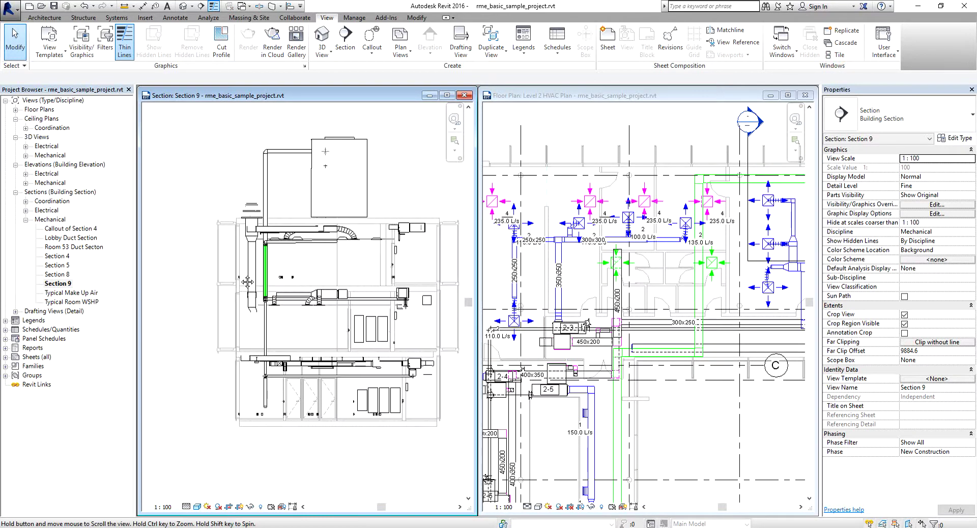
Step: Pan the floor plan window to frame Section 9 and select the section line
{"action": "left_click", "coordinate": [686, 308]}
{"action": "middle_click_drag", "start_coordinate": [758, 316], "coordinate": [622, 320]}
{"action": "scroll", "coordinate": [623, 320], "scroll_direction": "down", "scroll_amount": 3}
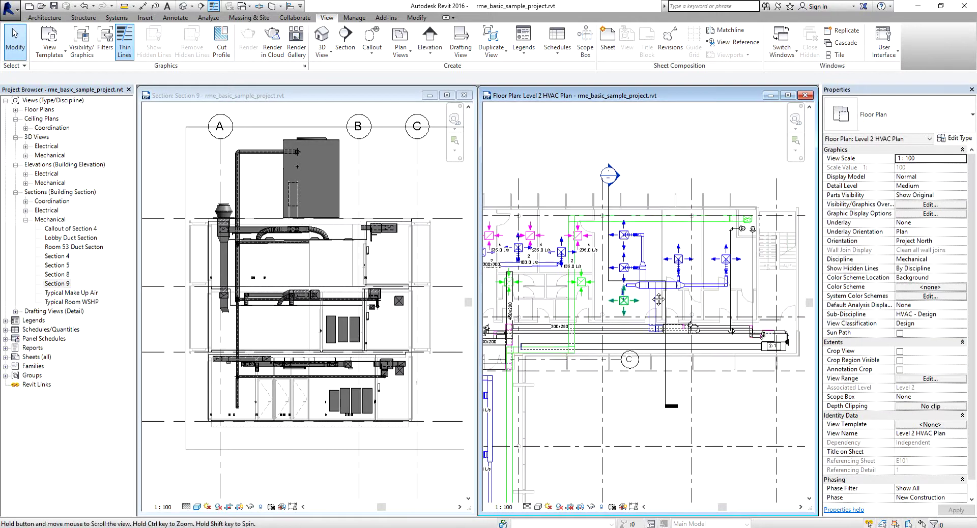
{"action": "left_click", "coordinate": [339, 275]}
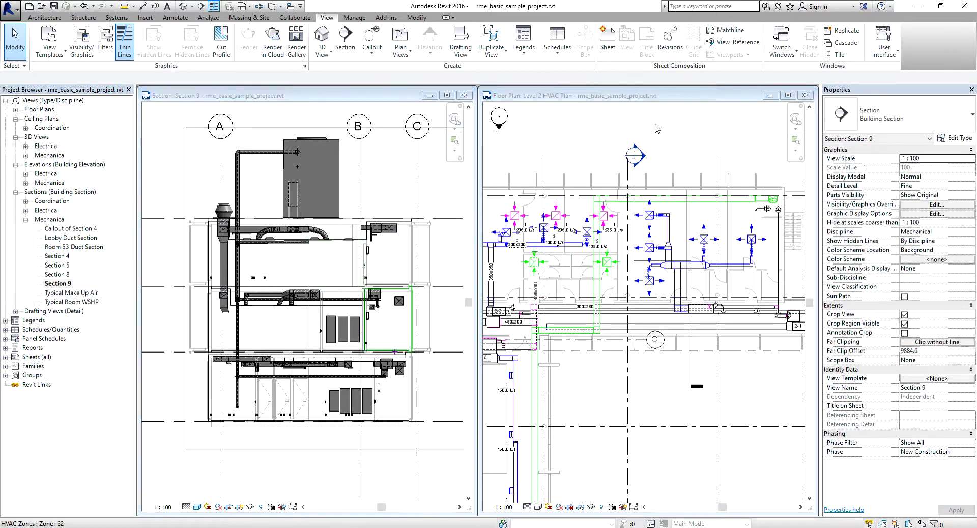
{"action": "left_click", "coordinate": [669, 135]}
{"action": "middle_click_drag", "start_coordinate": [667, 136], "coordinate": [684, 123]}
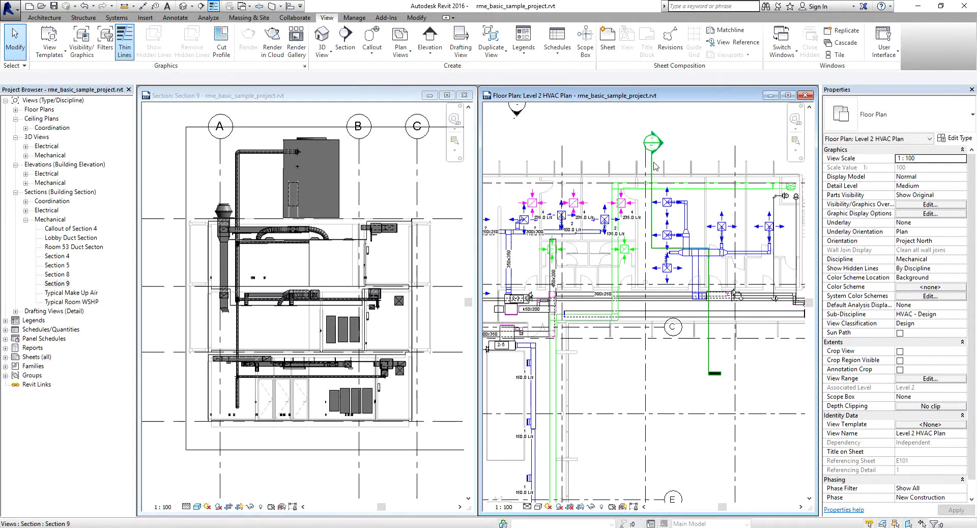
{"action": "left_click", "coordinate": [652, 143]}
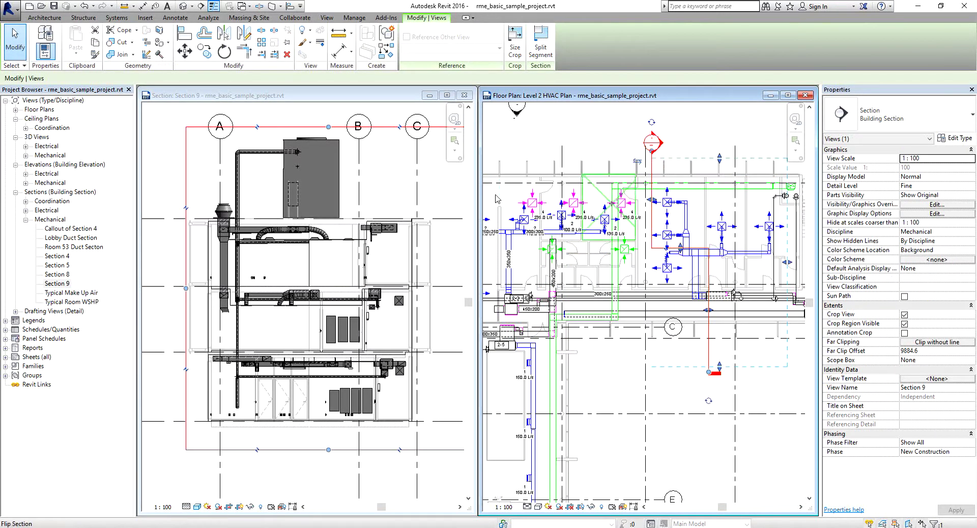
Step: Center Section 9's crop region and level heads, then zoom the plan in on the section head
{"action": "left_click", "coordinate": [385, 178]}
{"action": "scroll", "coordinate": [384, 178], "scroll_direction": "down", "scroll_amount": 3}
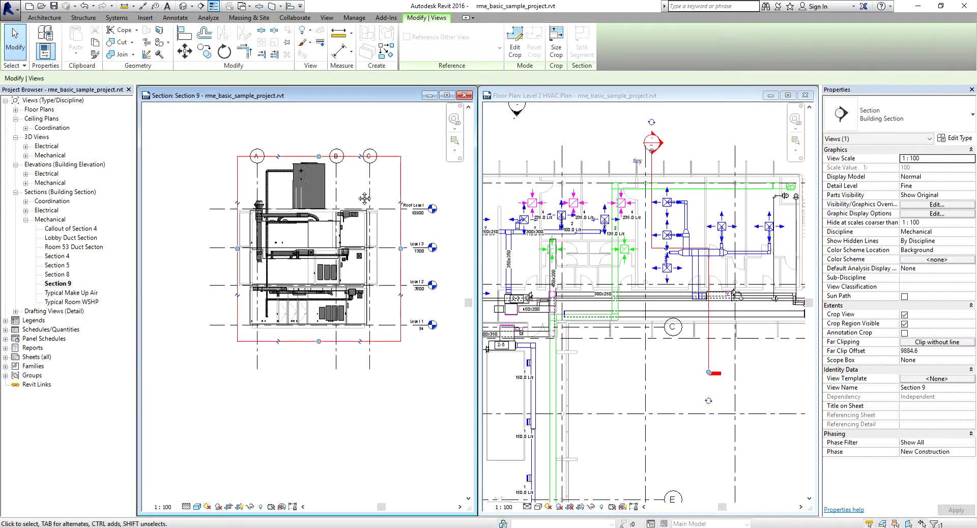
{"action": "middle_click_drag", "start_coordinate": [351, 203], "coordinate": [343, 237]}
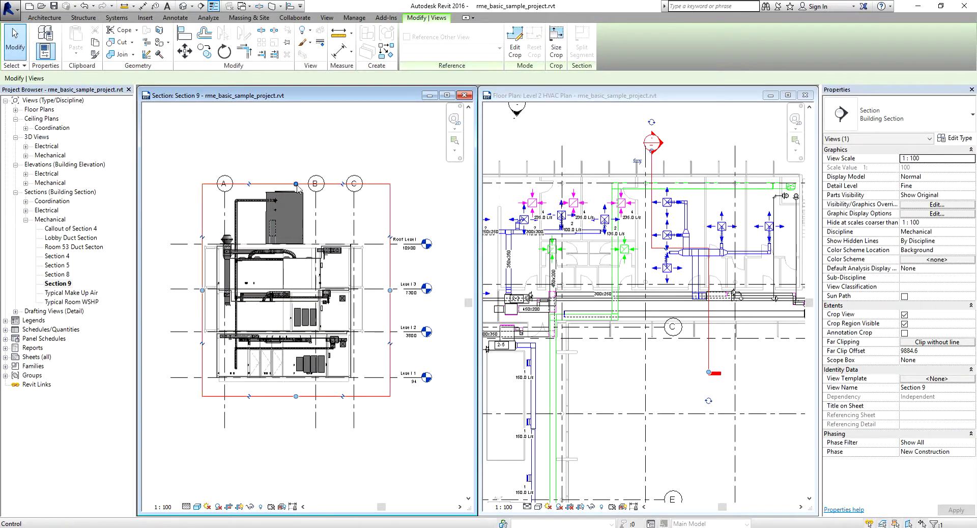
{"action": "left_click", "coordinate": [704, 203]}
{"action": "middle_click_drag", "start_coordinate": [738, 226], "coordinate": [708, 238]}
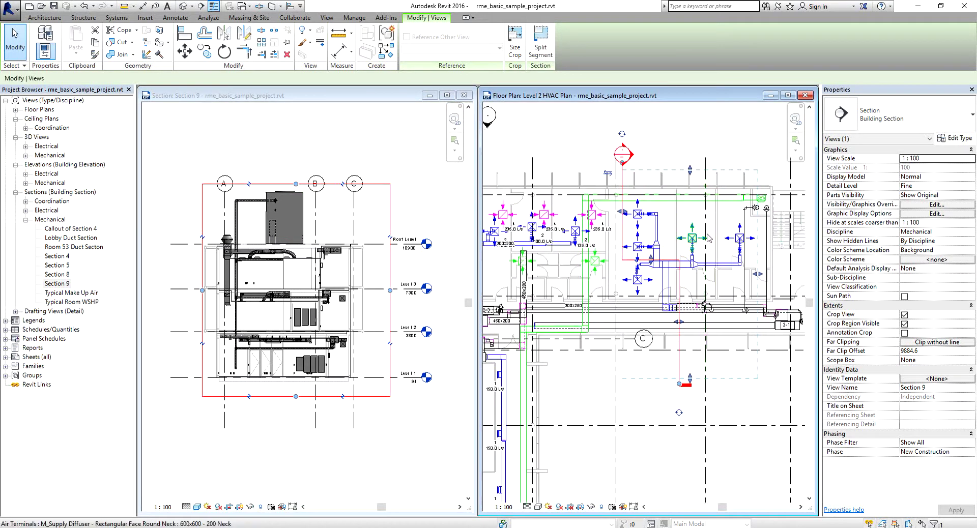
{"action": "scroll", "coordinate": [630, 182], "scroll_direction": "up", "scroll_amount": 2}
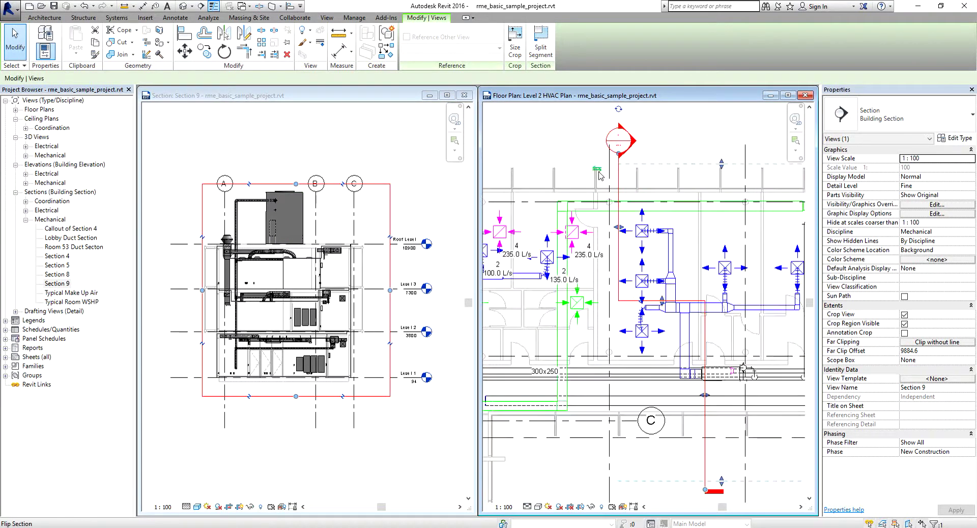
{"action": "scroll", "coordinate": [600, 175], "scroll_direction": "up", "scroll_amount": 2}
{"action": "scroll", "coordinate": [599, 176], "scroll_direction": "up", "scroll_amount": 2}
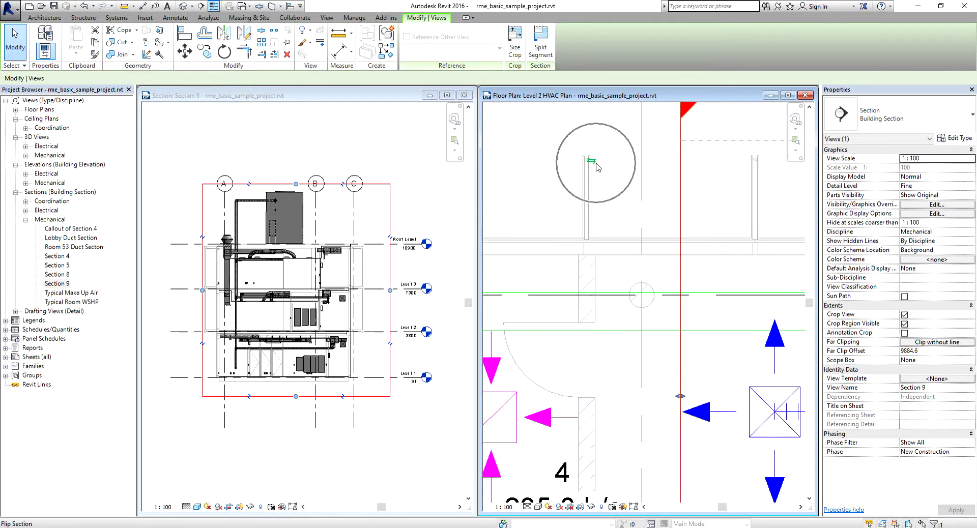
Step: Flip Section 9's viewing direction, then flip it back to the original direction
{"action": "left_click", "coordinate": [596, 164]}
{"action": "scroll", "coordinate": [675, 235], "scroll_direction": "down", "scroll_amount": 5}
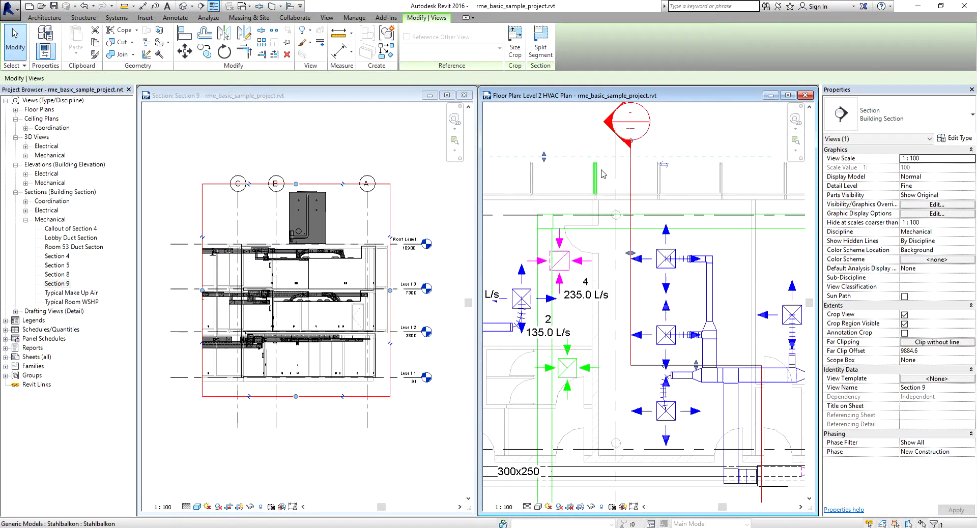
{"action": "scroll", "coordinate": [657, 259], "scroll_direction": "down", "scroll_amount": 2}
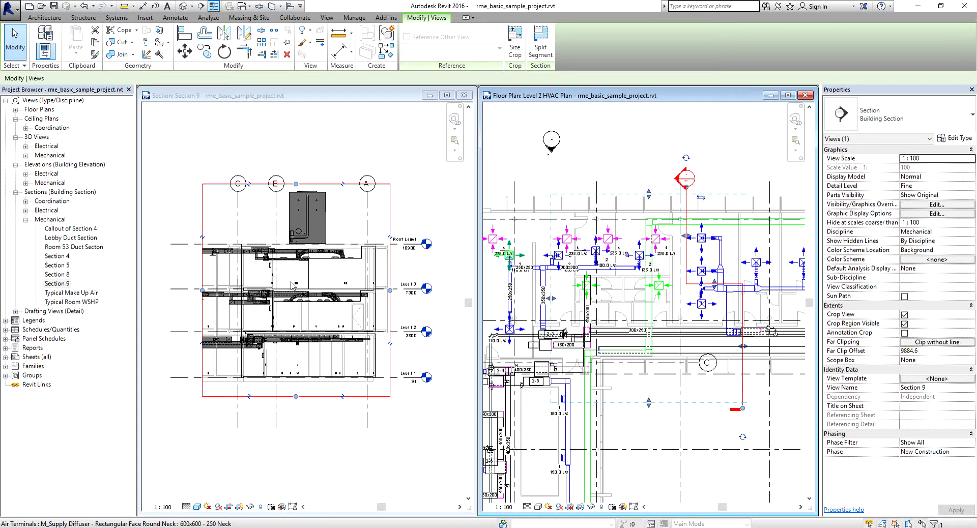
{"action": "left_click", "coordinate": [703, 200]}
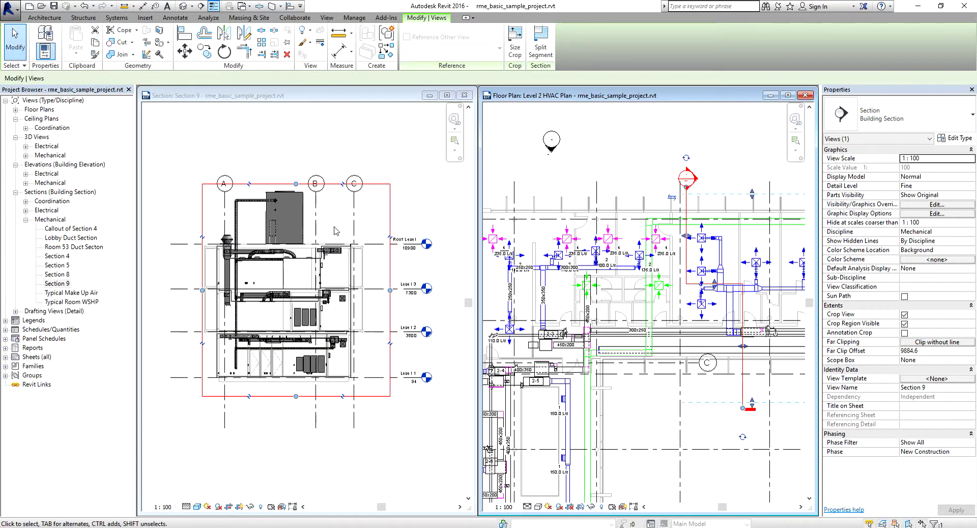
Step: Shift Section 9's cut line to the left in the plan and deselect it
{"action": "middle_click_drag", "start_coordinate": [693, 215], "coordinate": [631, 145]}
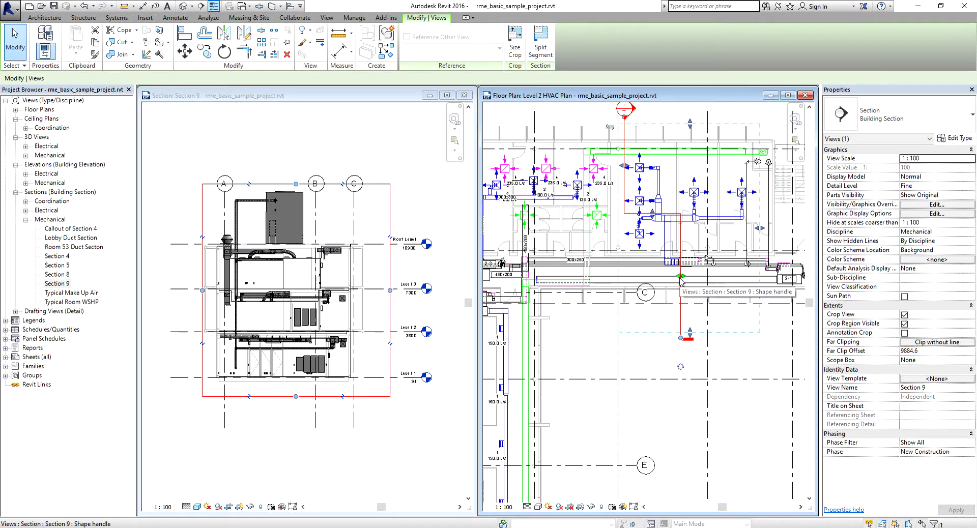
{"action": "left_click_drag", "start_coordinate": [681, 276], "coordinate": [624, 278]}
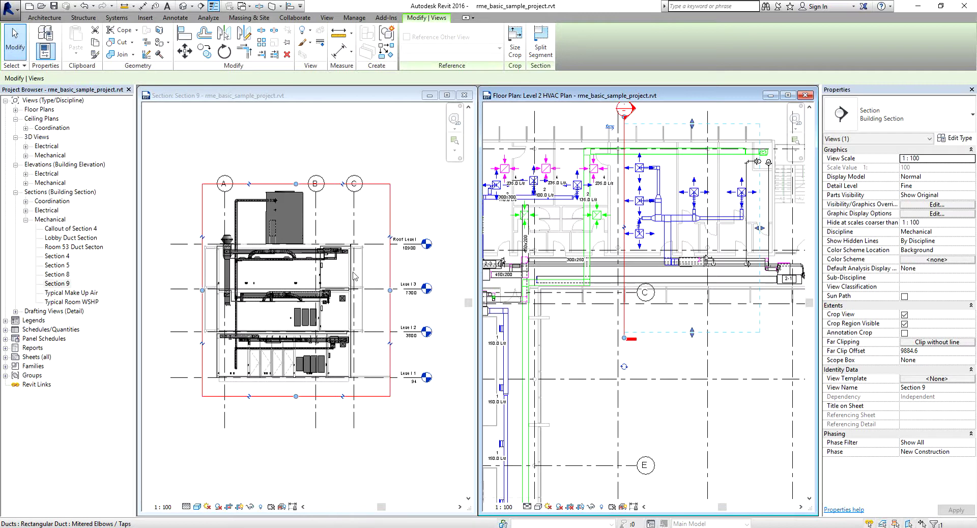
{"action": "middle_click_drag", "start_coordinate": [680, 109], "coordinate": [673, 171]}
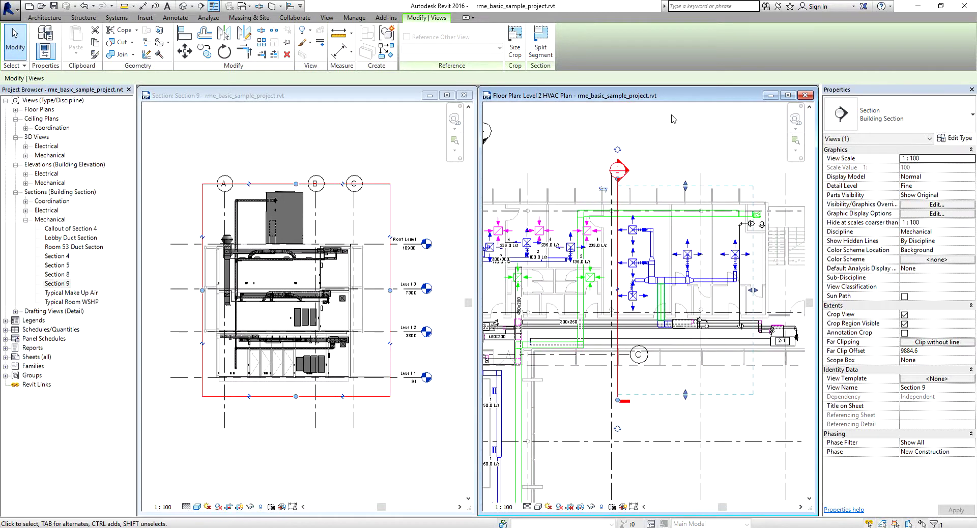
{"action": "left_click", "coordinate": [681, 127]}
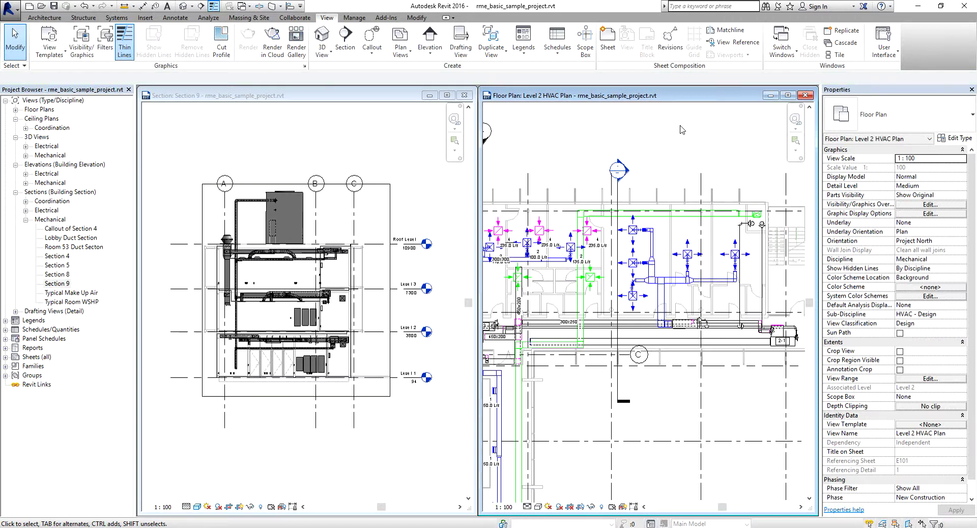
Step: Maximize the Level 2 HVAC Plan window and zoom it to fit the whole building
{"action": "left_click", "coordinate": [787, 96]}
{"action": "middle_click_drag", "start_coordinate": [436, 259], "coordinate": [508, 235]}
{"action": "key", "text": "z"}
{"action": "key", "text": "f"}
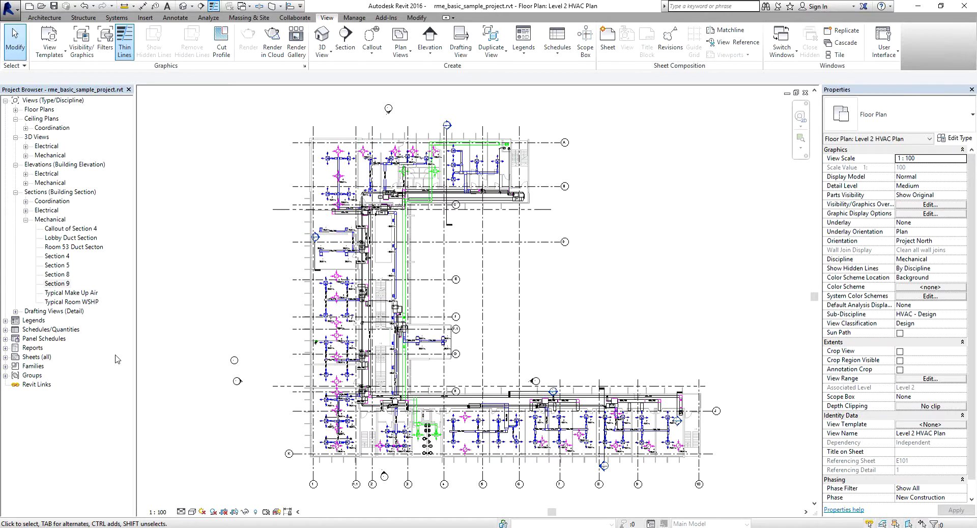
Step: Toggle the mechanical 3D views, elevations and electrical sections nodes, then expand Floor Plans
{"action": "left_click", "coordinate": [26, 155]}
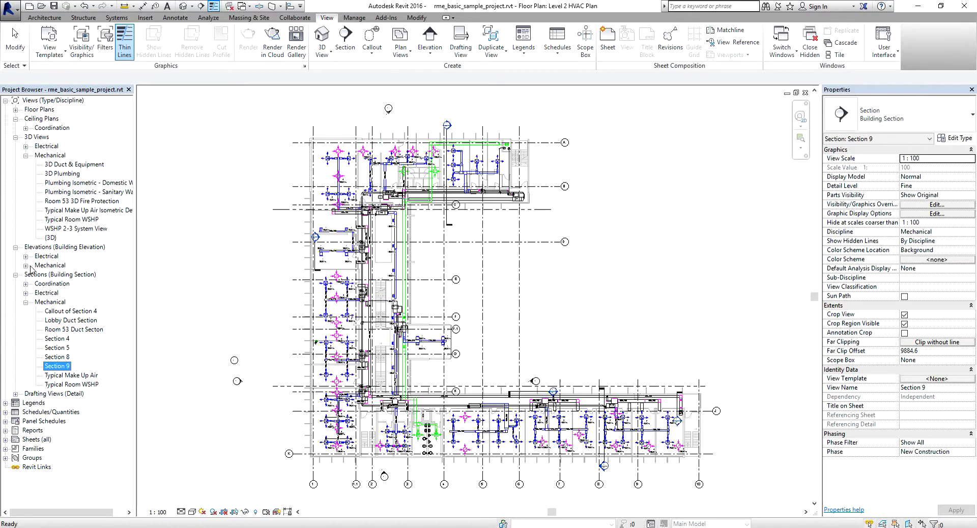
{"action": "left_click", "coordinate": [26, 265]}
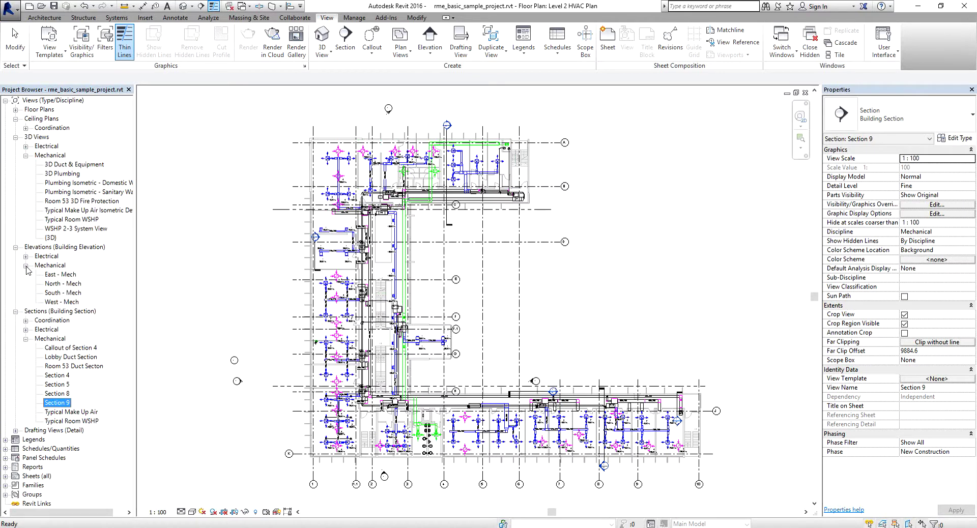
{"action": "left_click", "coordinate": [26, 330]}
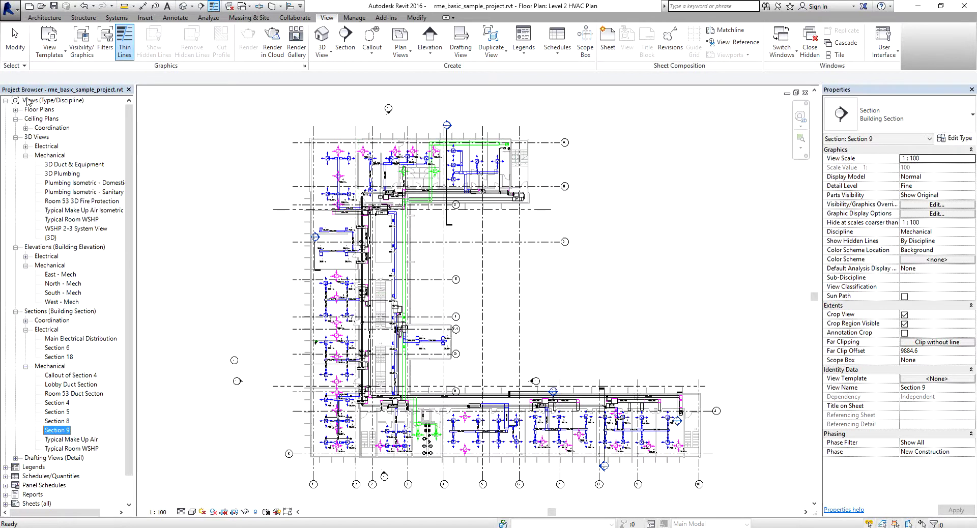
{"action": "left_click", "coordinate": [15, 109]}
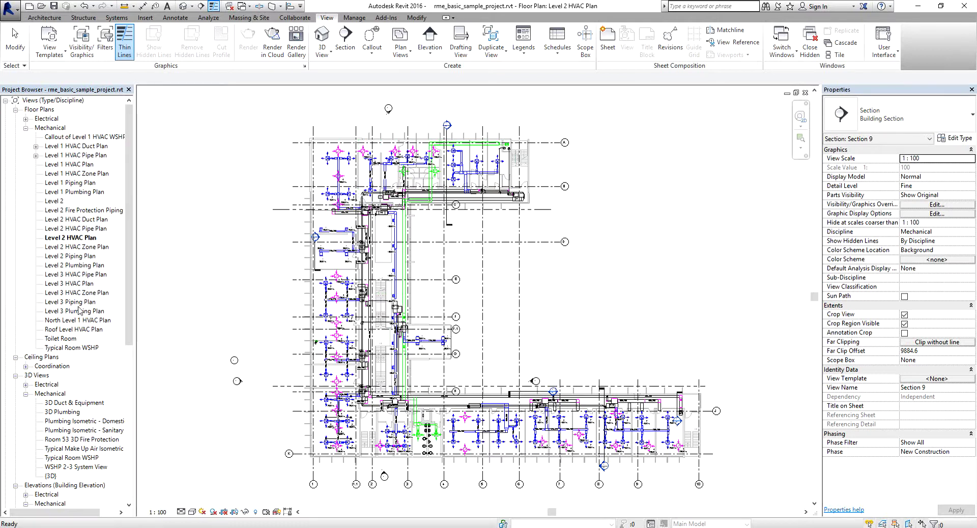
Step: Open the Level 2 Plumbing Plan and zoom in on the restroom's water closets and piping
{"action": "double_click", "coordinate": [79, 265]}
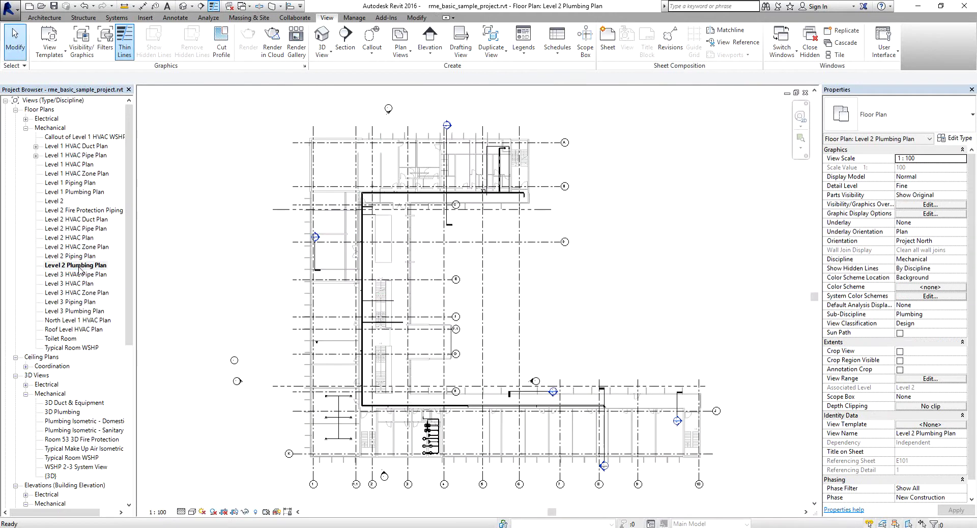
{"action": "middle_click_drag", "start_coordinate": [453, 433], "coordinate": [465, 308]}
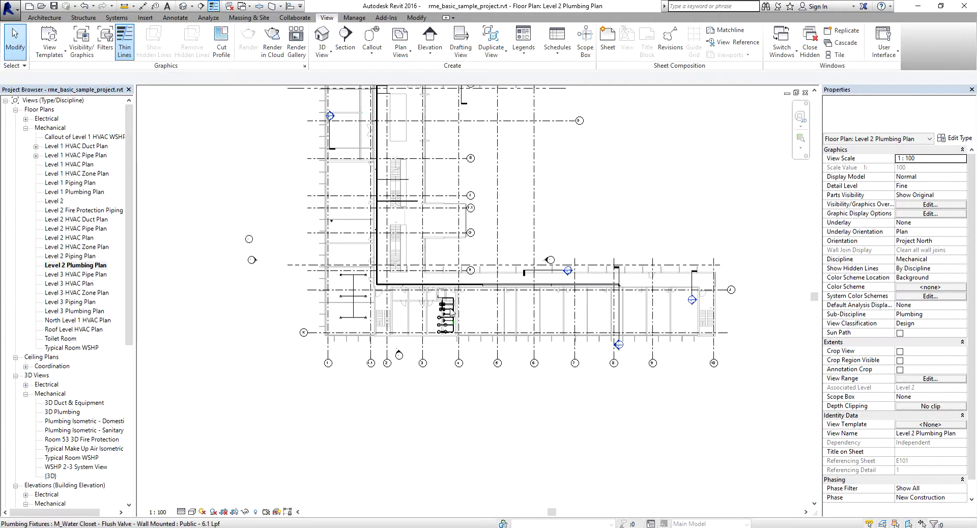
{"action": "scroll", "coordinate": [441, 316], "scroll_direction": "up", "scroll_amount": 1}
{"action": "scroll", "coordinate": [441, 317], "scroll_direction": "up", "scroll_amount": 5}
{"action": "middle_click_drag", "start_coordinate": [470, 328], "coordinate": [528, 339]}
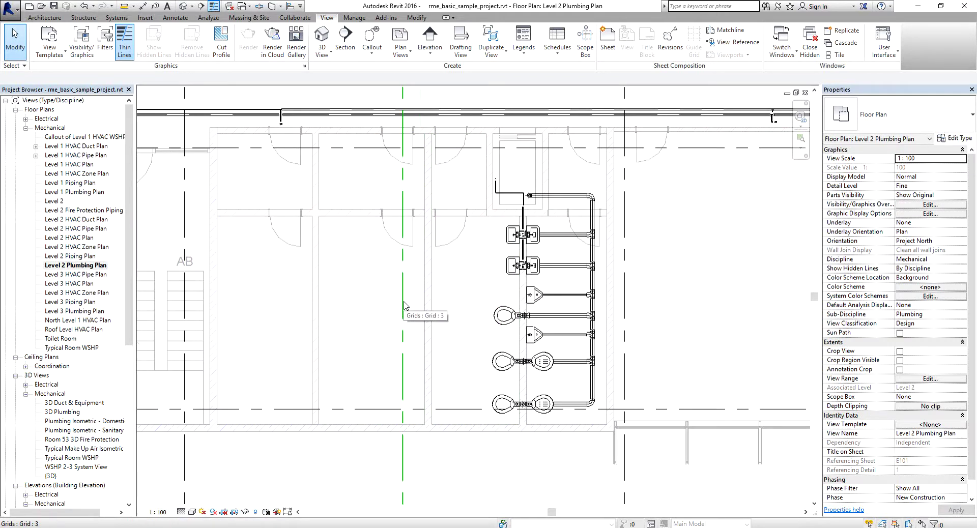
{"action": "left_click", "coordinate": [327, 20]}
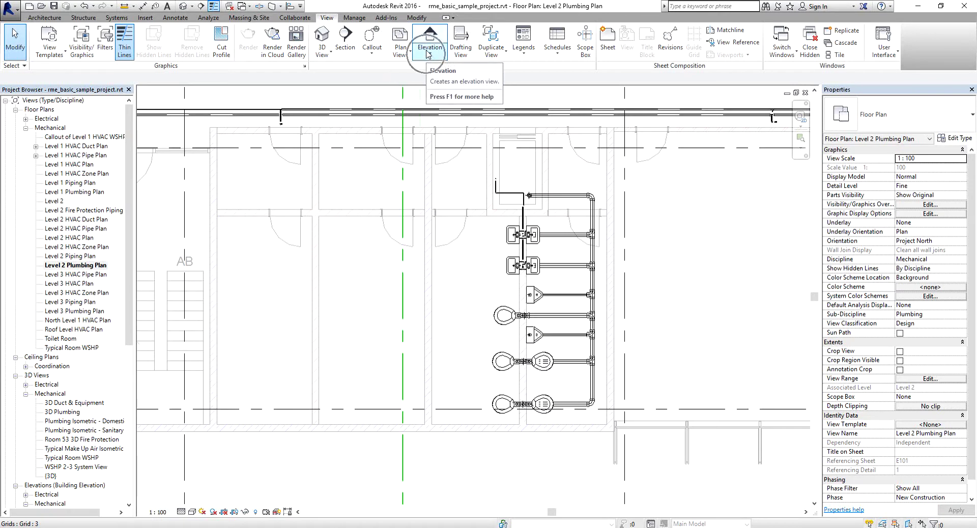
Step: Start the standard Building Elevation tool from the View tab's Elevation dropdown
{"action": "left_click", "coordinate": [430, 55]}
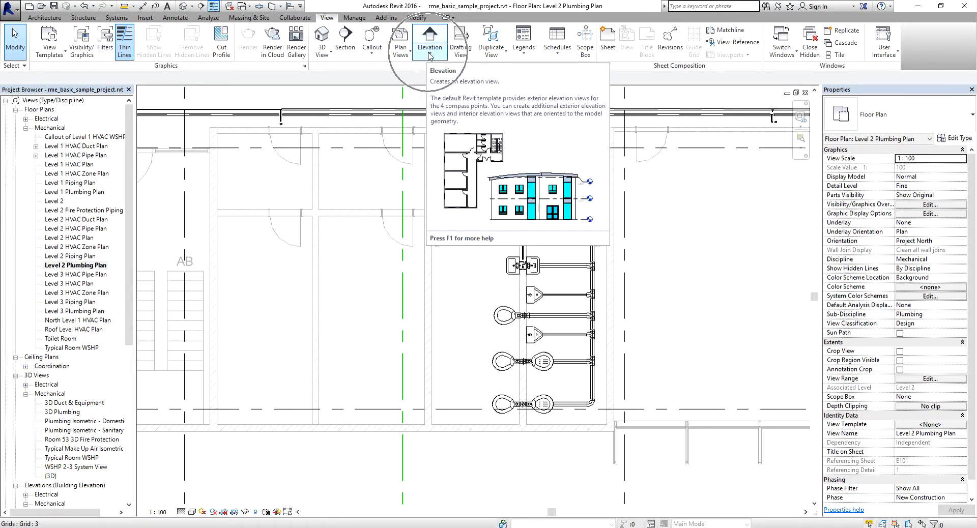
{"action": "left_click", "coordinate": [430, 57]}
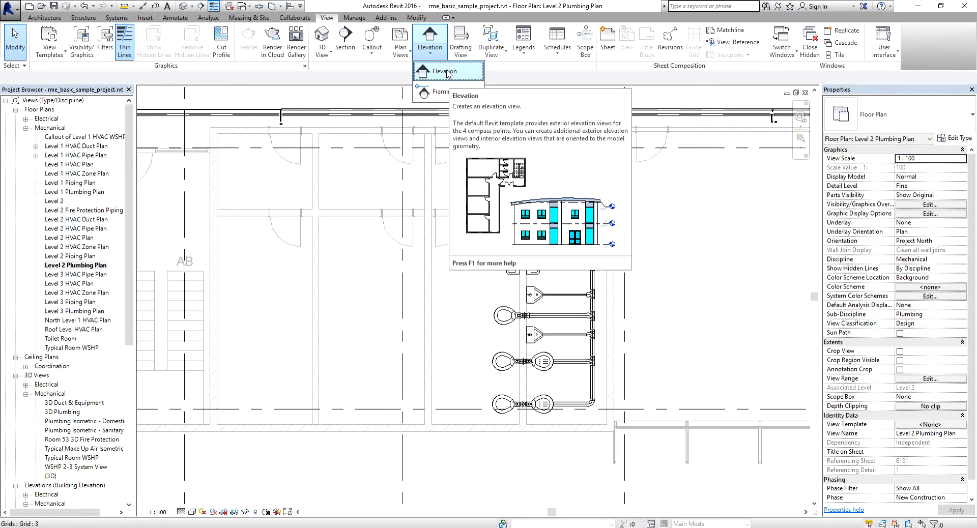
{"action": "left_click", "coordinate": [447, 72]}
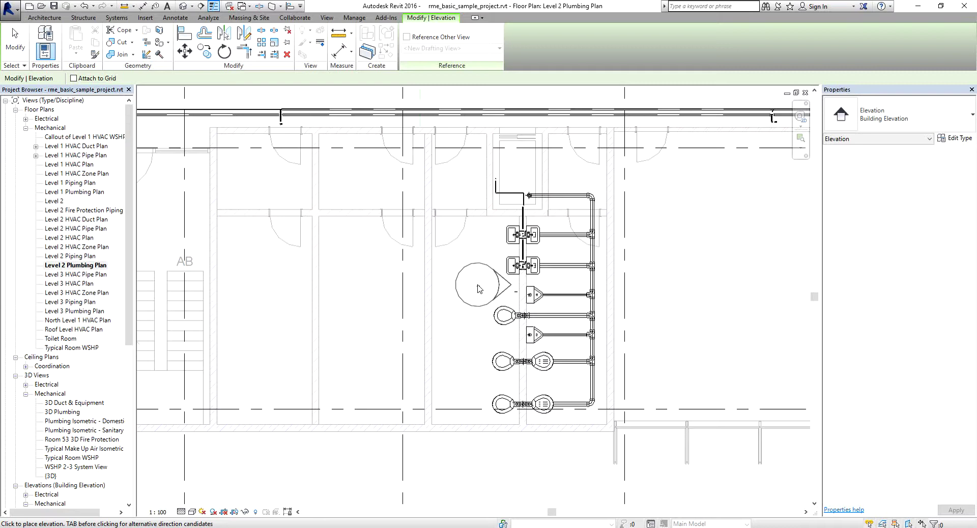
Step: Place elevation marker Elevation 1 - a facing the restroom fixtures and end the command
{"action": "left_click", "coordinate": [478, 286]}
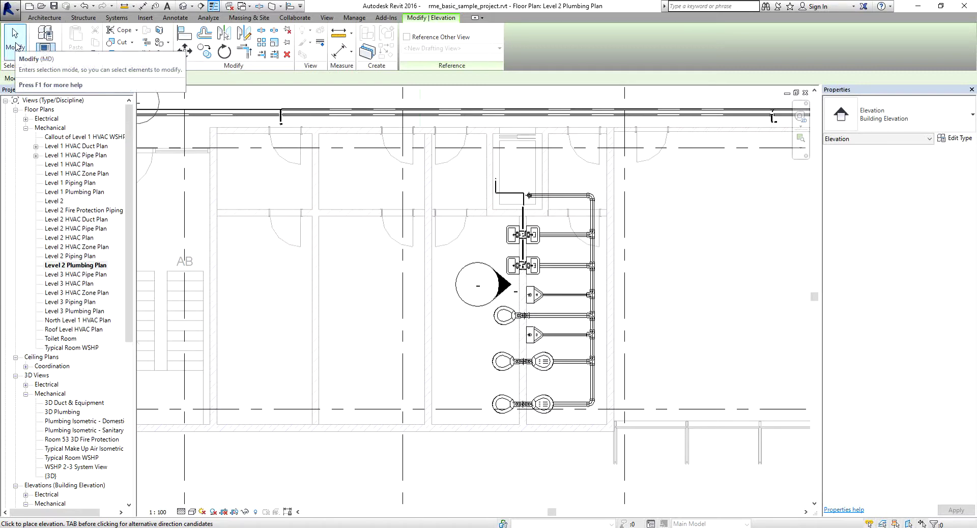
{"action": "left_click", "coordinate": [14, 40]}
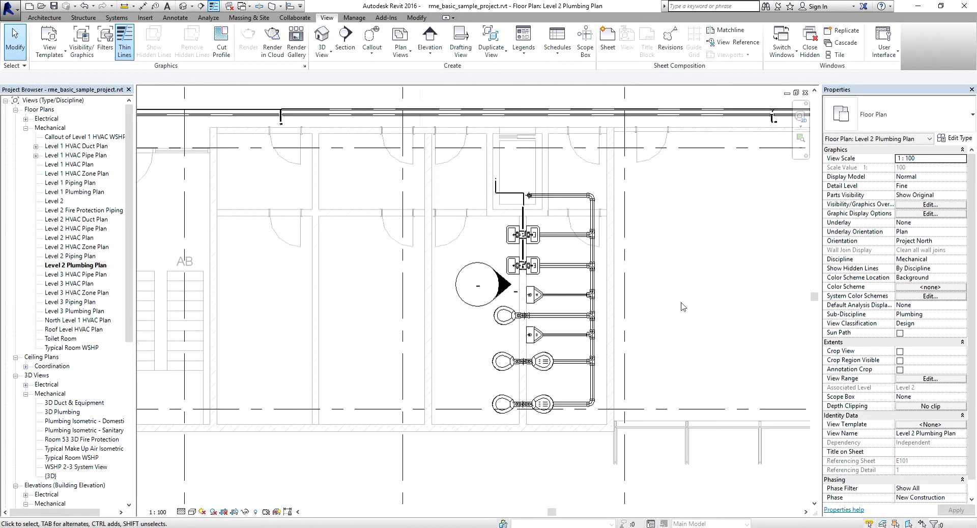
{"action": "scroll", "coordinate": [531, 334], "scroll_direction": "up", "scroll_amount": 3}
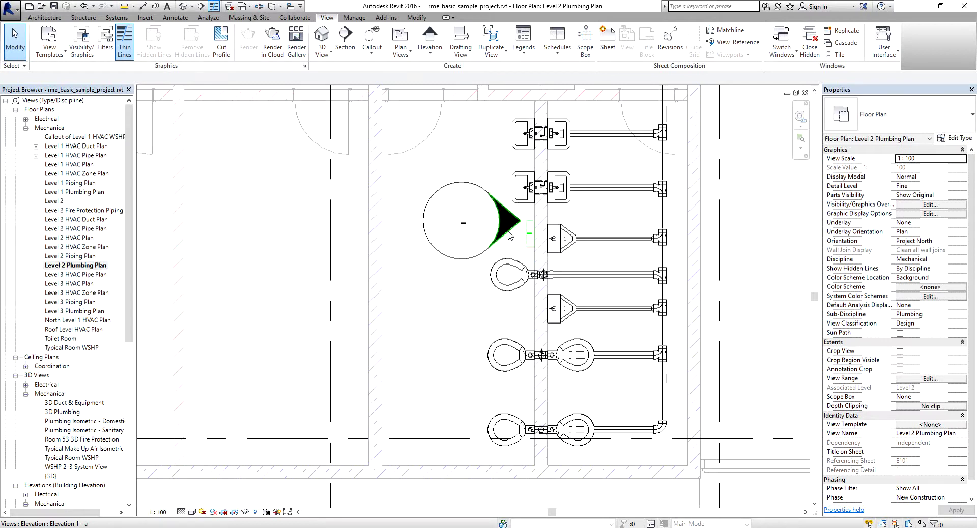
Step: Select the new elevation marker's arrow and check that Properties shows View Name Elevation 1 - a
{"action": "left_click", "coordinate": [509, 234]}
{"action": "left_click", "coordinate": [931, 407]}
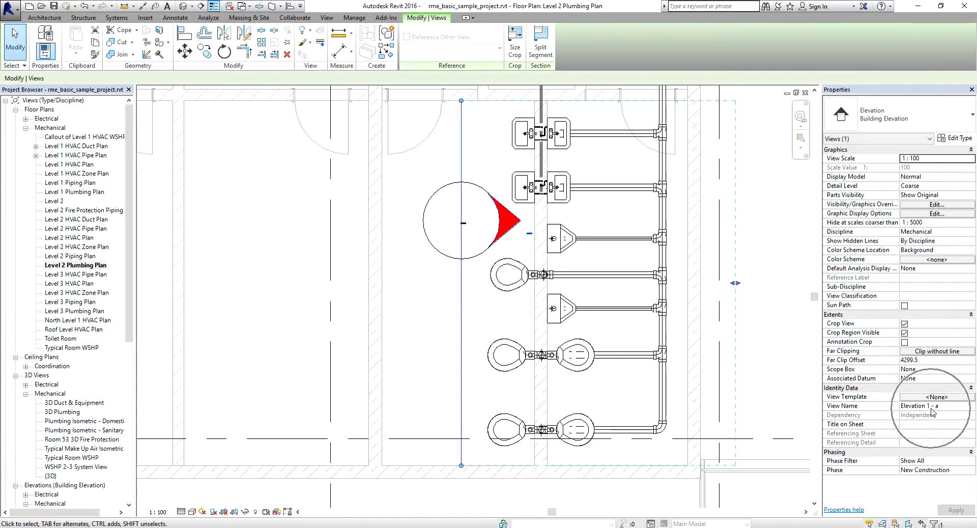
{"action": "left_click", "coordinate": [931, 408]}
{"action": "left_click", "coordinate": [930, 409]}
{"action": "left_click", "coordinate": [931, 410]}
{"action": "left_click", "coordinate": [931, 412]}
{"action": "left_click", "coordinate": [932, 411]}
{"action": "left_click", "coordinate": [932, 411]}
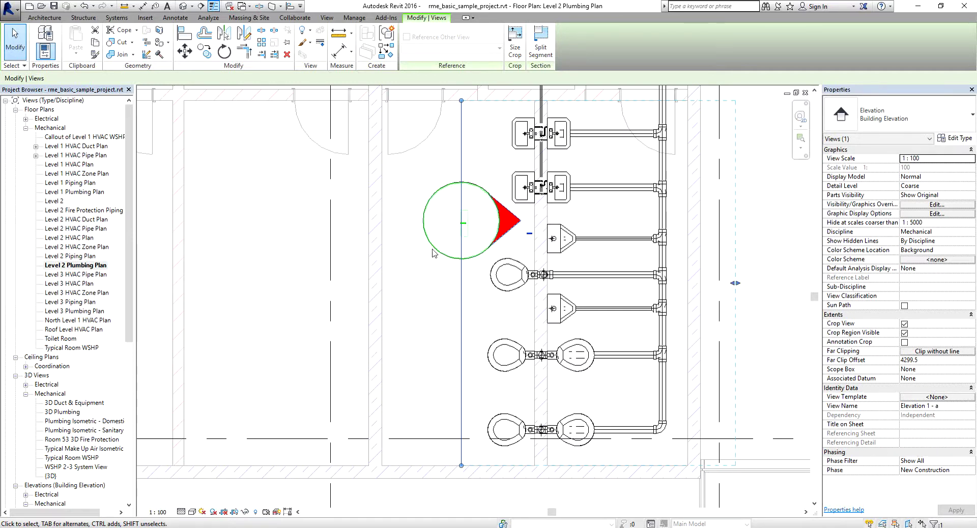
Step: Reselect the elevation marker arrow and bring up its right-click menu
{"action": "left_click", "coordinate": [432, 171]}
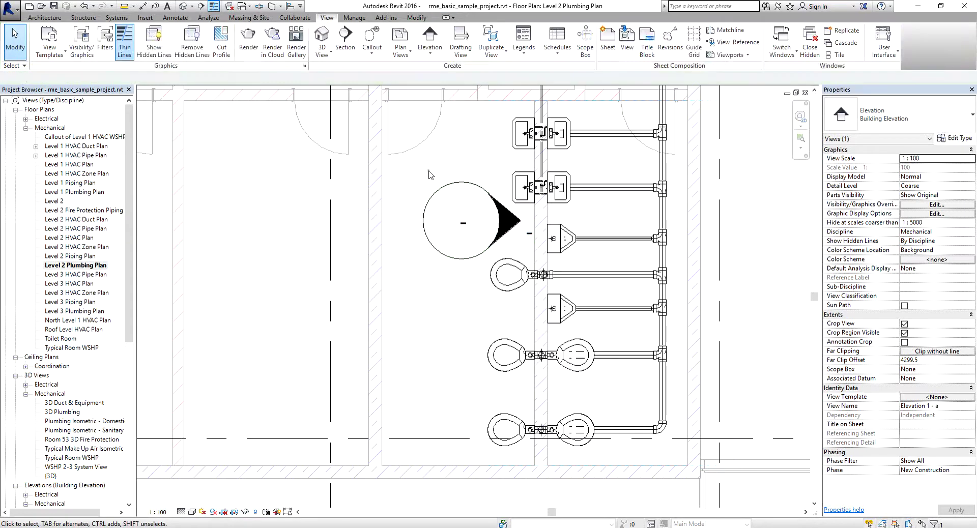
{"action": "left_click", "coordinate": [506, 209]}
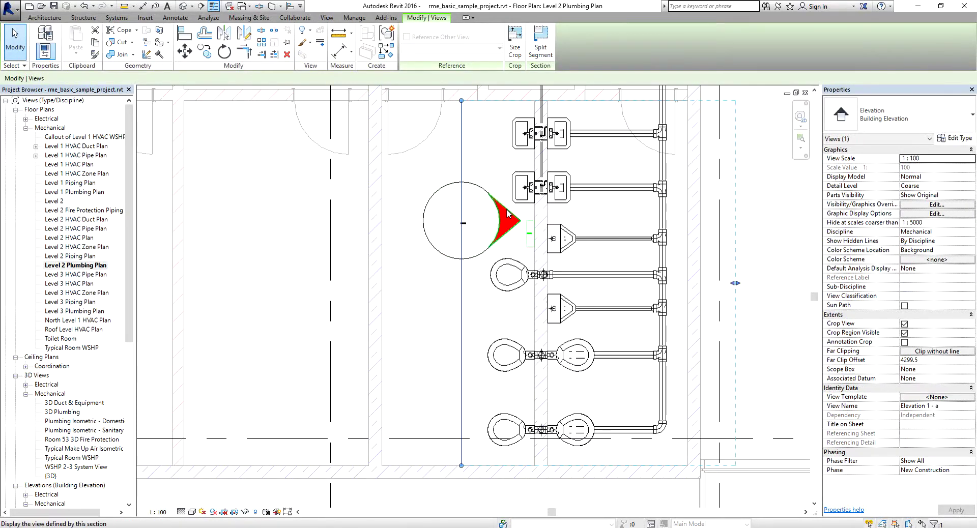
{"action": "right_click", "coordinate": [507, 213]}
{"action": "left_click", "coordinate": [547, 258]}
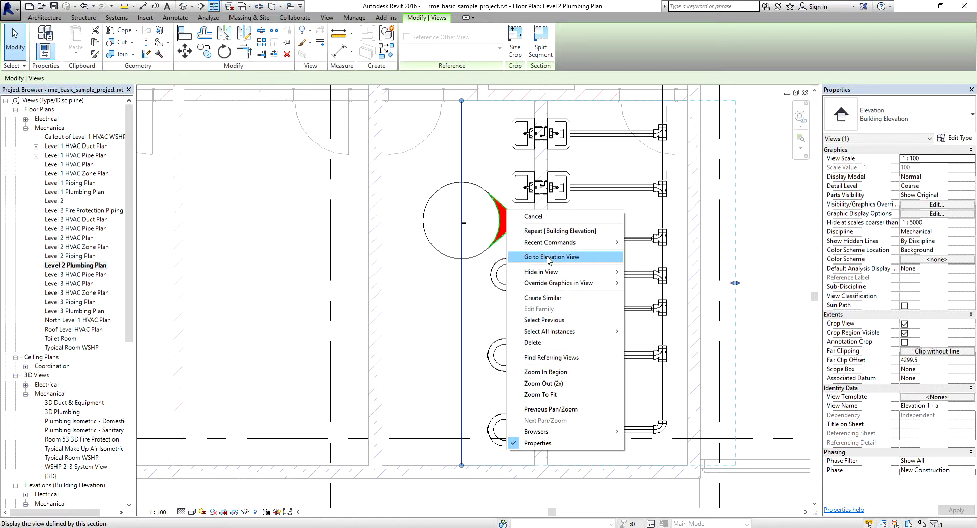
Step: Go to Elevation 1 - a and raise the crop region's top edge to show the water closets and urinals
{"action": "left_click", "coordinate": [548, 258]}
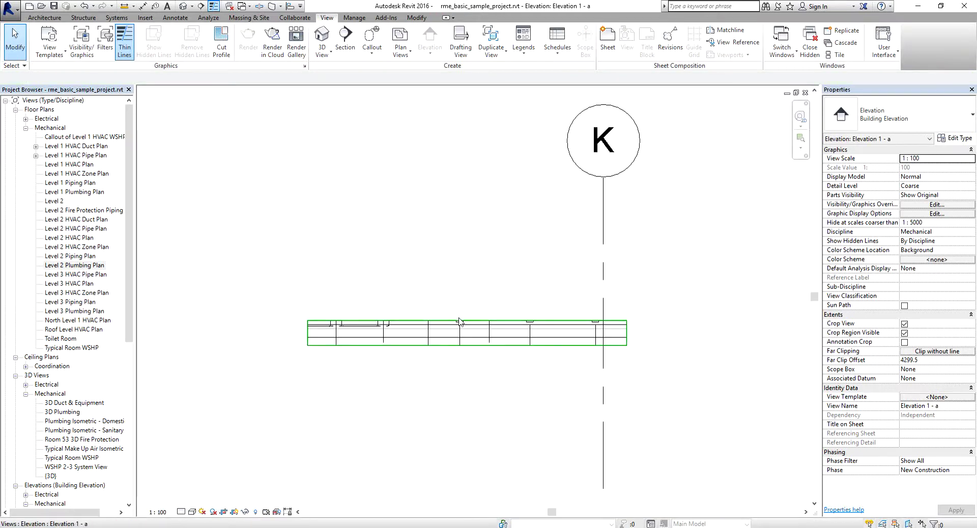
{"action": "scroll", "coordinate": [477, 303], "scroll_direction": "up", "scroll_amount": 1}
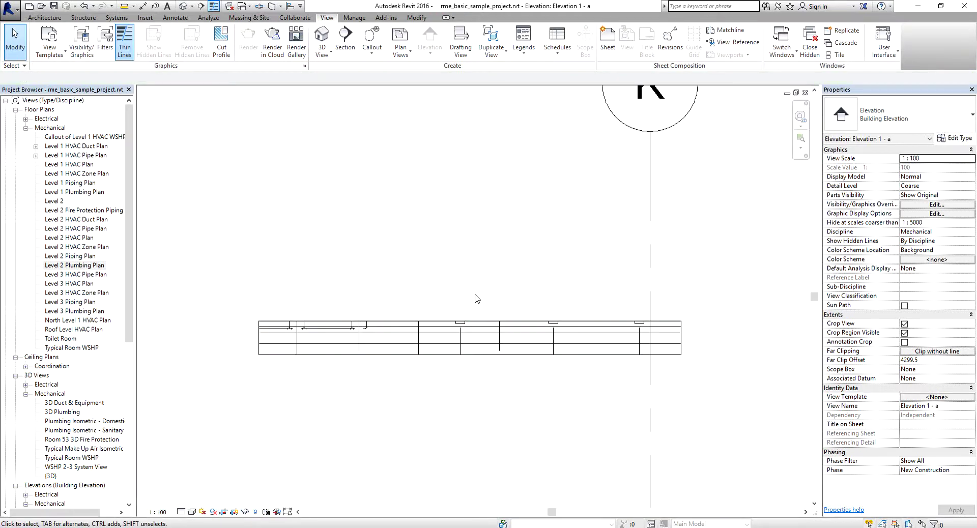
{"action": "left_click", "coordinate": [480, 319]}
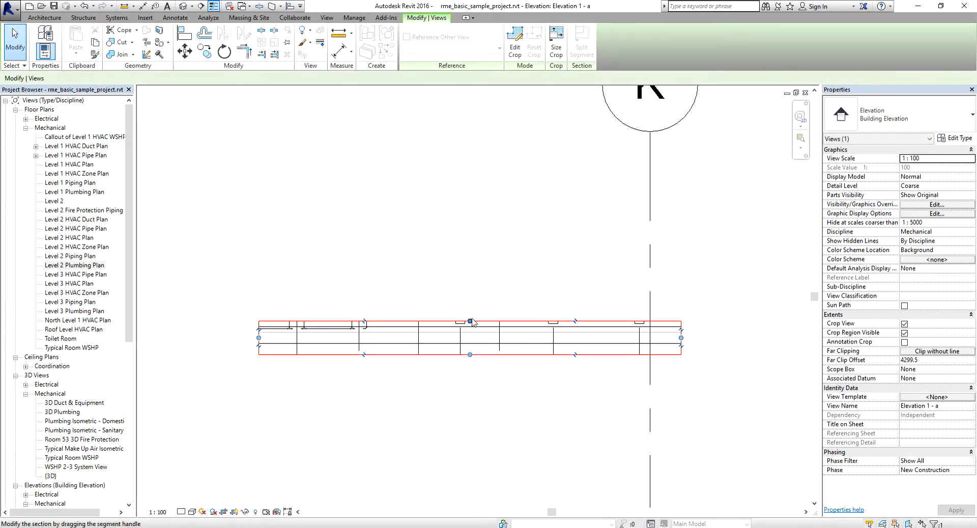
{"action": "left_click", "coordinate": [470, 323]}
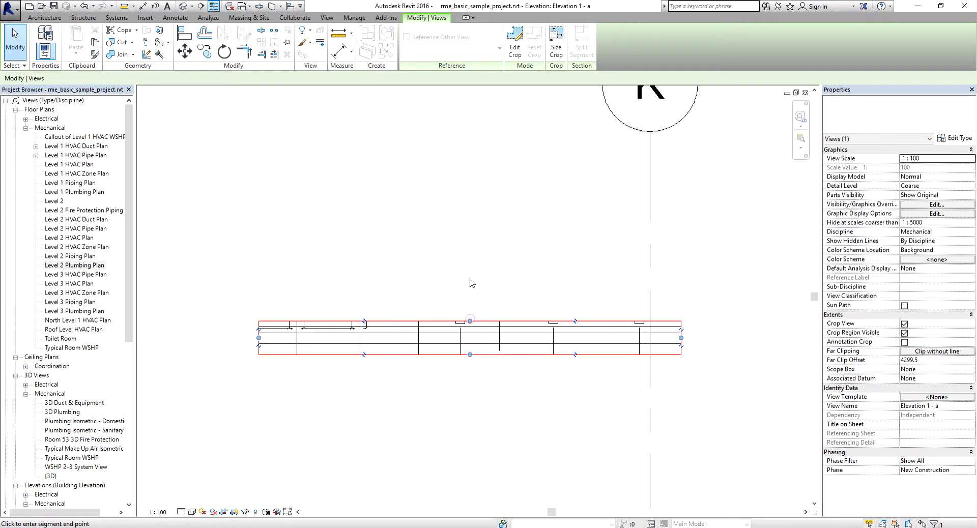
{"action": "left_click", "coordinate": [471, 174]}
{"action": "left_click", "coordinate": [469, 174]}
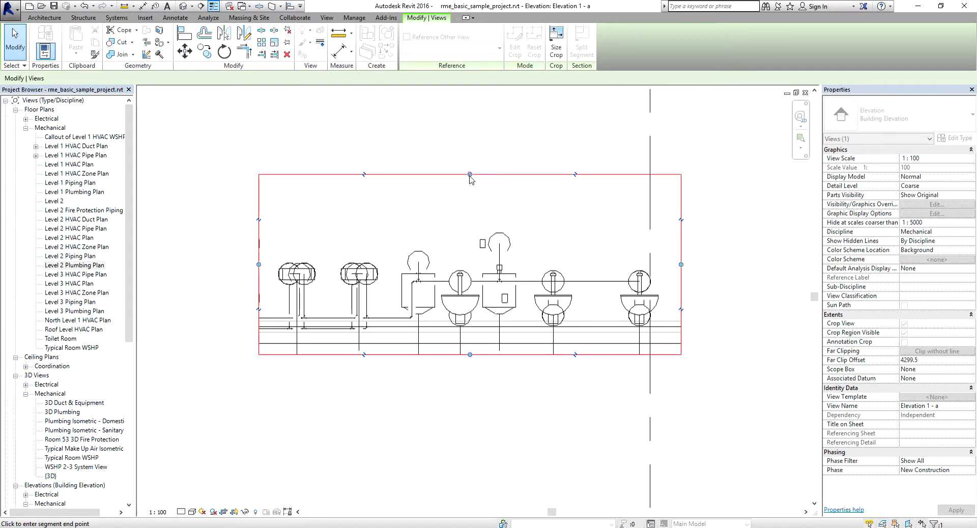
{"action": "left_click", "coordinate": [469, 205]}
{"action": "scroll", "coordinate": [445, 308], "scroll_direction": "up", "scroll_amount": 2}
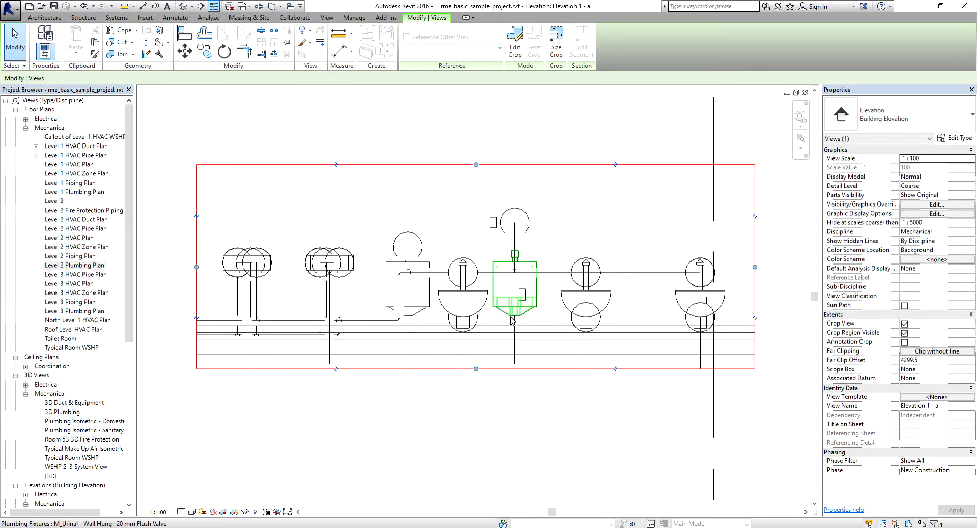
Step: Set Elevation 1 - a's detail level to Fine and visual style to Shaded
{"action": "left_click", "coordinate": [181, 512]}
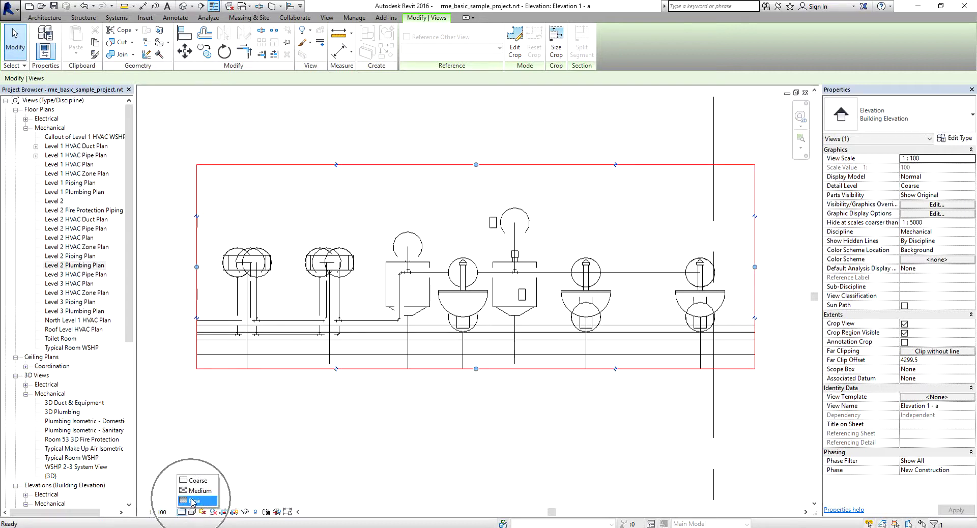
{"action": "left_click", "coordinate": [193, 502]}
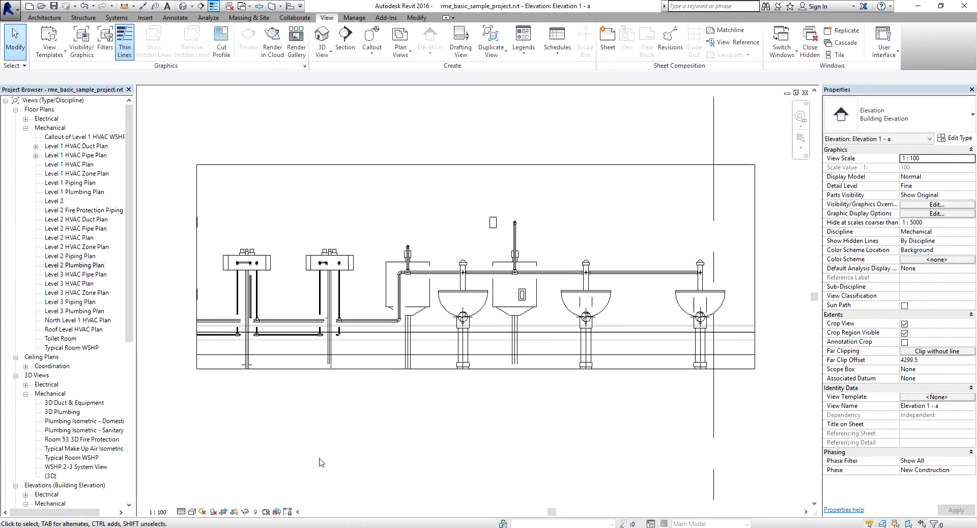
{"action": "left_click", "coordinate": [191, 512]}
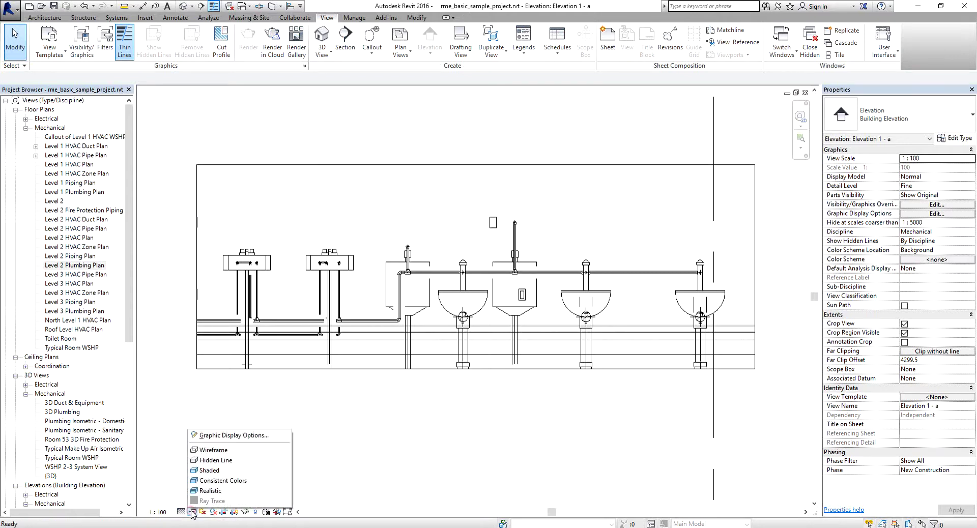
{"action": "left_click", "coordinate": [209, 471]}
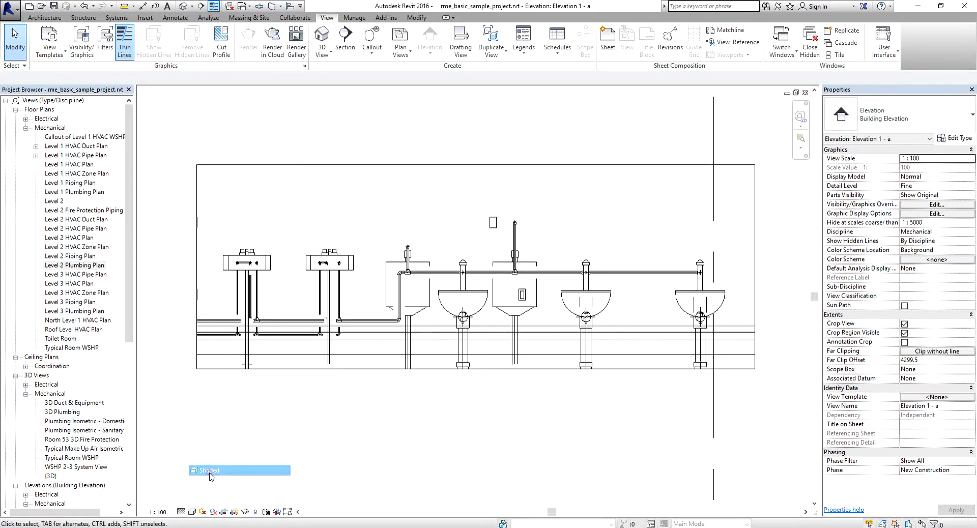
Step: Drag the crop region's bottom edge down to include the drainage pipe run
{"action": "left_click", "coordinate": [538, 368]}
{"action": "left_click_drag", "start_coordinate": [475, 368], "coordinate": [478, 390]}
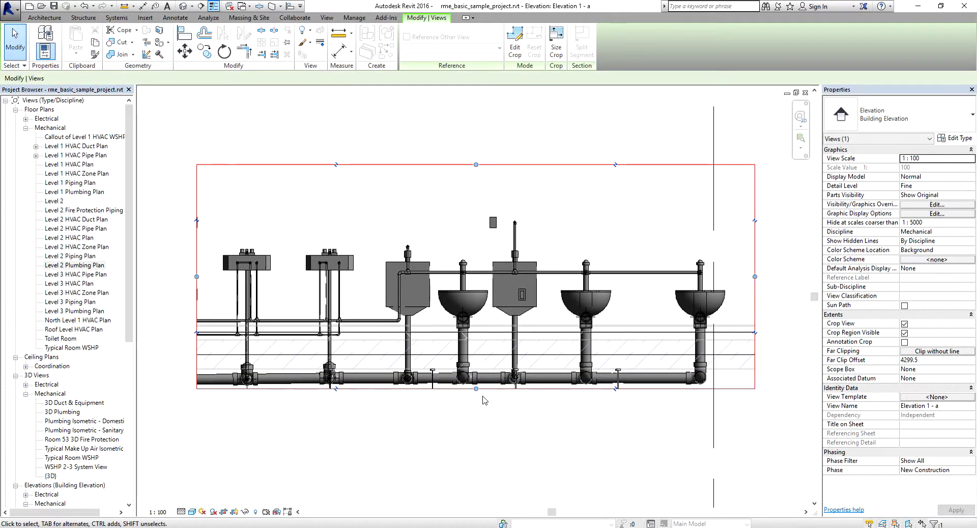
{"action": "left_click_drag", "start_coordinate": [475, 389], "coordinate": [523, 401]}
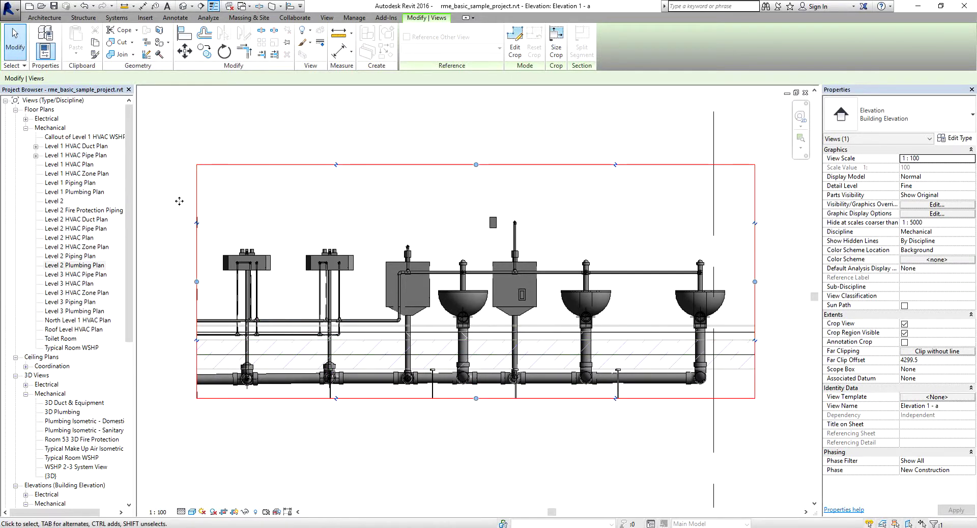
{"action": "left_click_drag", "start_coordinate": [132, 190], "coordinate": [130, 316]}
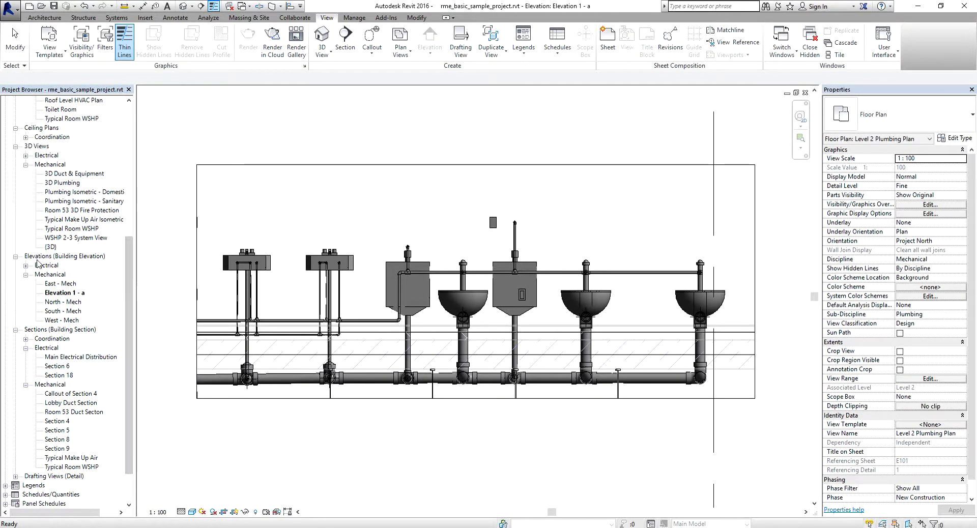
Step: Open the Level 2 Plumbing Plan and zoom in on the fixtures and elevation marker
{"action": "key", "text": "ctrl"}
{"action": "key", "text": "ctrl"}
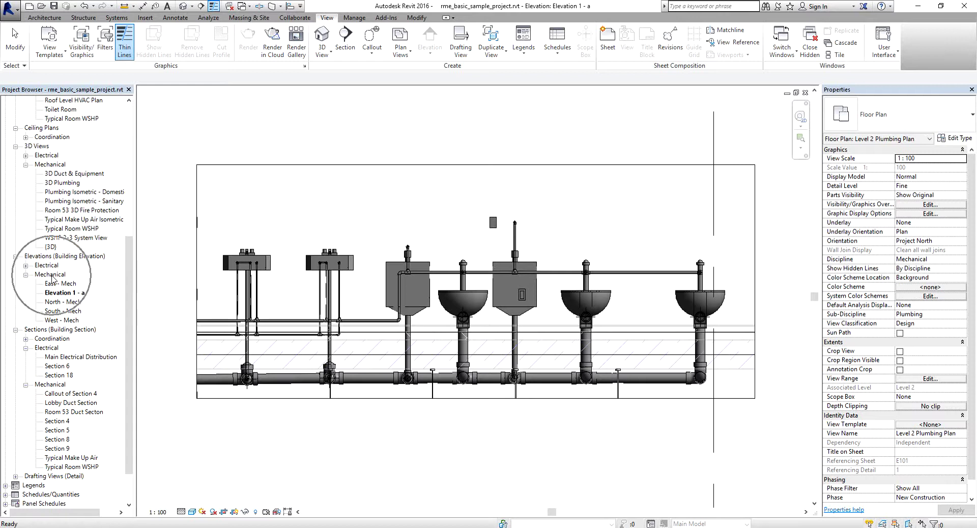
{"action": "key", "text": "ctrl"}
{"action": "key", "text": "ctrl"}
{"action": "key", "text": "ctrl"}
{"action": "left_click", "coordinate": [61, 294]}
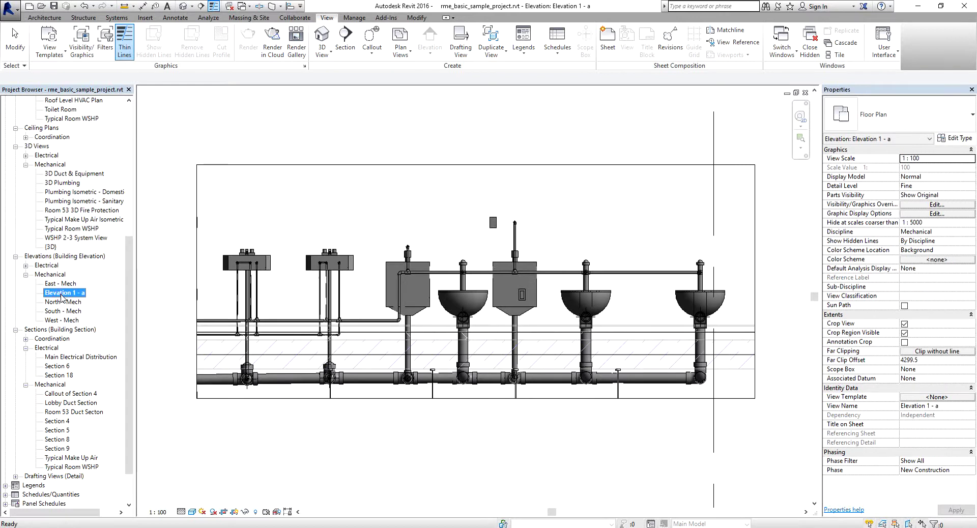
{"action": "key", "text": "ctrl"}
{"action": "key", "text": "ctrl"}
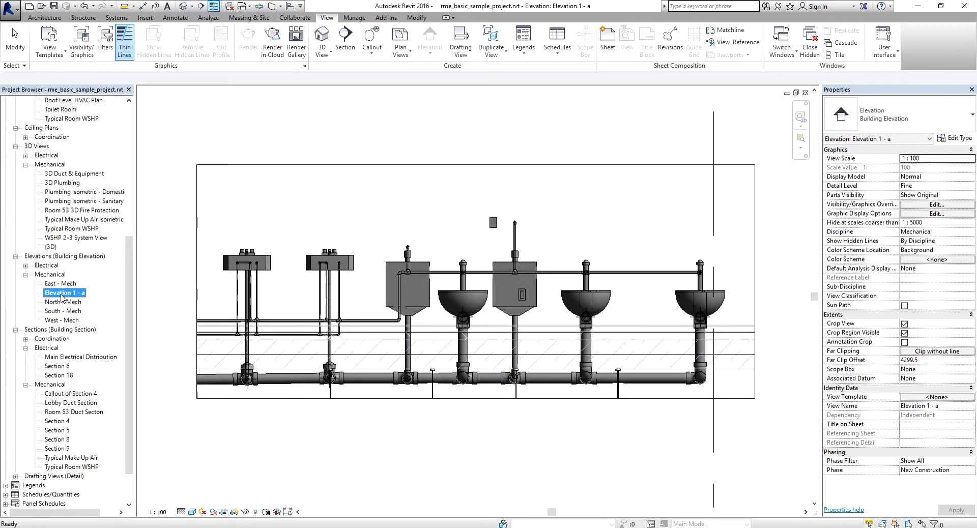
{"action": "left_click_drag", "start_coordinate": [131, 240], "coordinate": [135, 130]}
{"action": "double_click", "coordinate": [74, 266]}
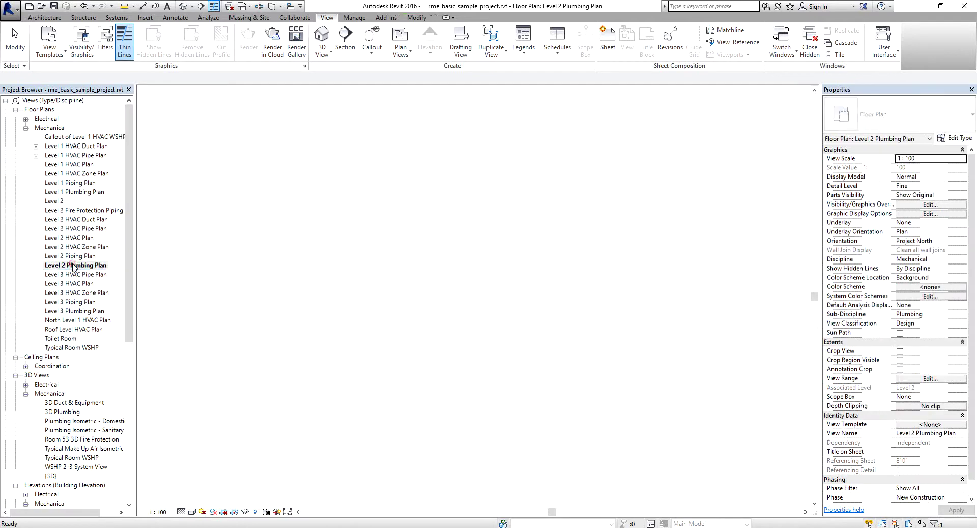
{"action": "left_click", "coordinate": [425, 314]}
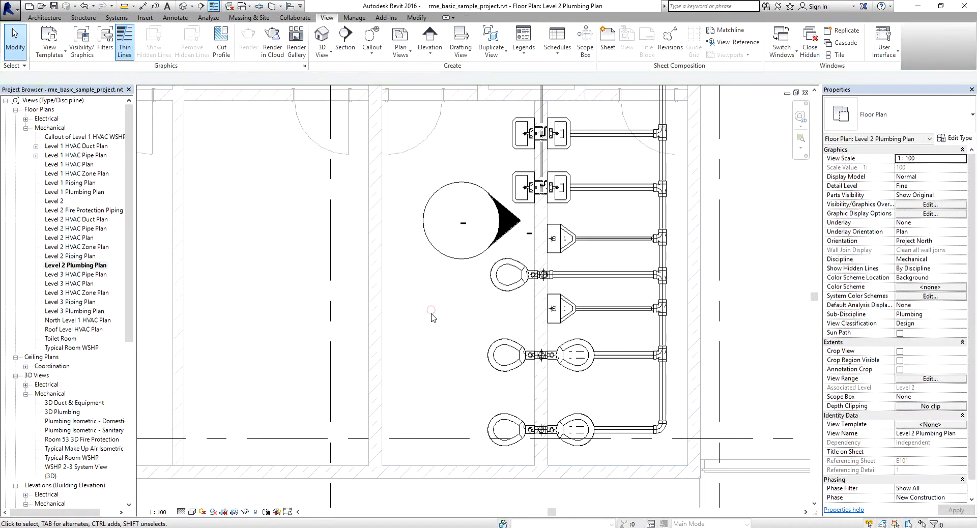
{"action": "scroll", "coordinate": [448, 305], "scroll_direction": "up", "scroll_amount": 2}
{"action": "mouse_move", "coordinate": [448, 305]}
{"action": "middle_mouse_down"}
{"action": "mouse_move", "coordinate": [489, 349]}
{"action": "mouse_move", "coordinate": [477, 402]}
{"action": "mouse_move", "coordinate": [495, 371]}
{"action": "mouse_move", "coordinate": [519, 261]}
{"action": "middle_mouse_up"}
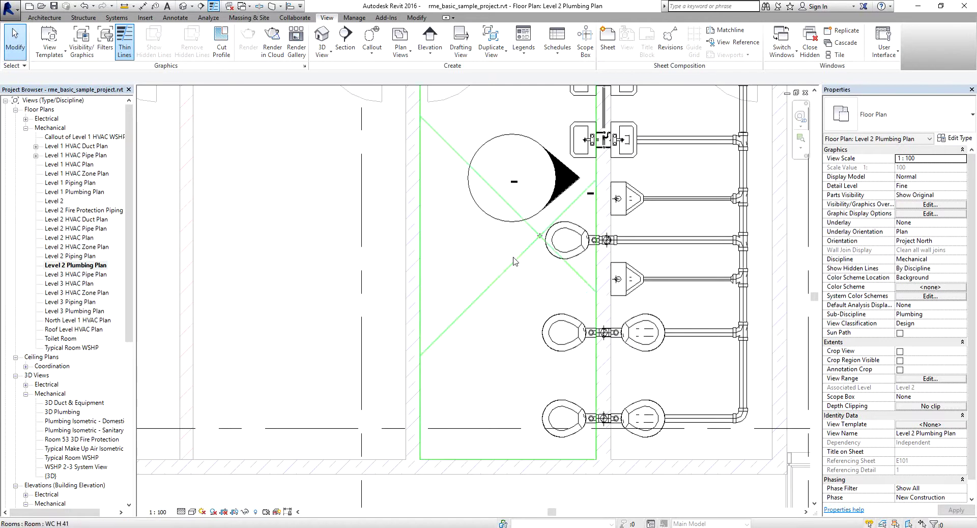
Step: Tick the elevation marker's bottom checkbox to add downward-facing Elevation 1 - b
{"action": "left_click", "coordinate": [489, 220]}
{"action": "middle_click_drag", "start_coordinate": [488, 220], "coordinate": [464, 287]}
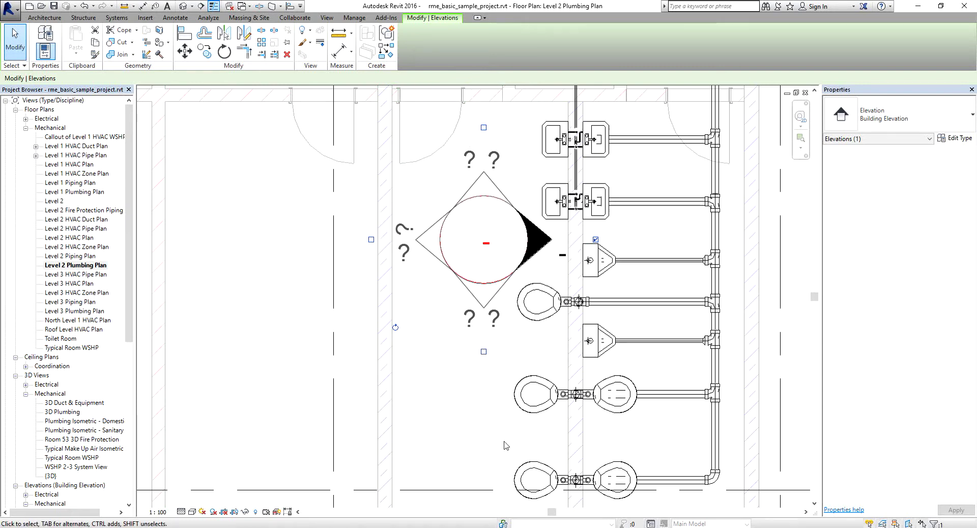
{"action": "left_click", "coordinate": [484, 353]}
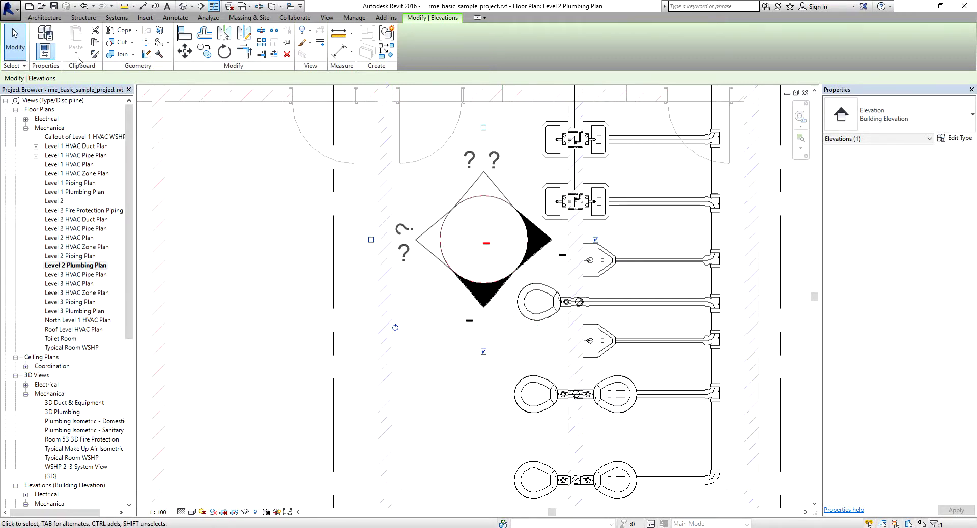
{"action": "left_click", "coordinate": [15, 42]}
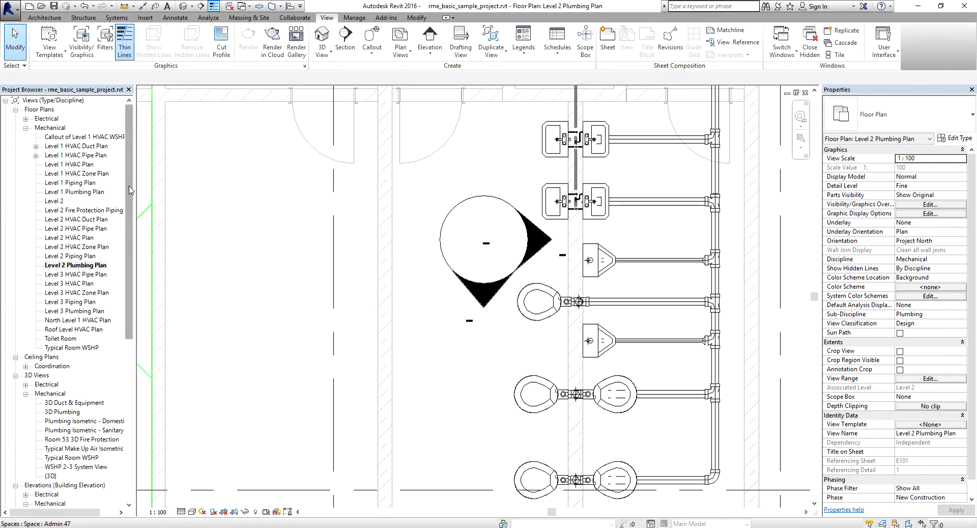
Step: Open Elevation 1 - b and raise its crop region's top edge to include the toilet
{"action": "scroll", "coordinate": [122, 229], "scroll_direction": "down", "scroll_amount": 8}
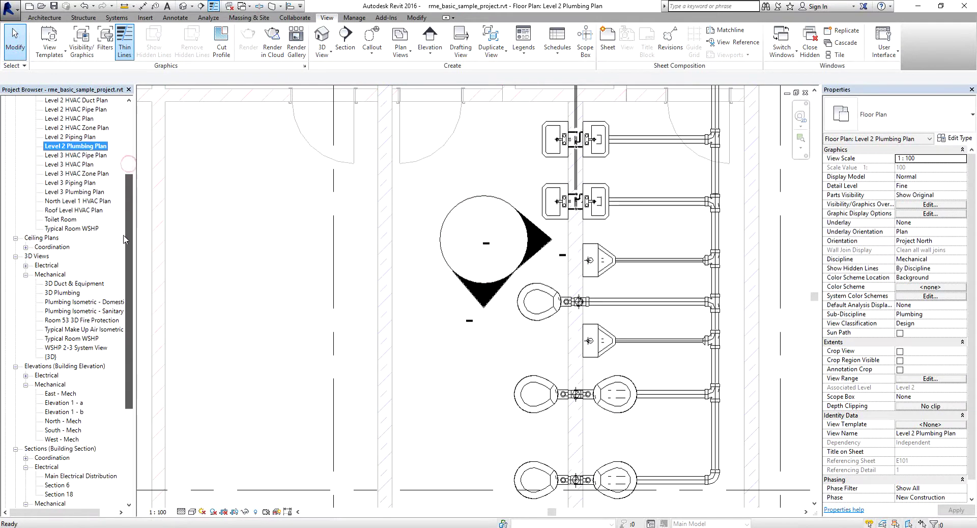
{"action": "scroll", "coordinate": [116, 295], "scroll_direction": "down", "scroll_amount": 1}
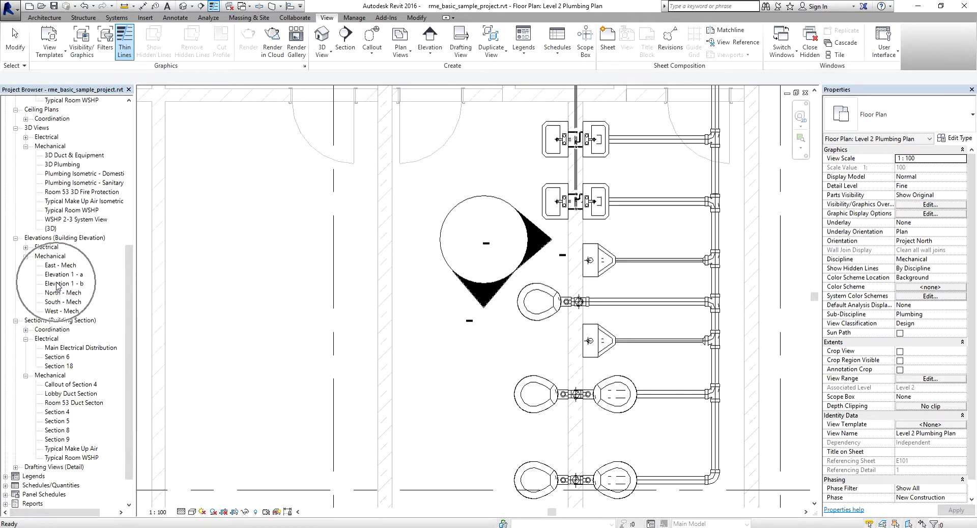
{"action": "double_click", "coordinate": [57, 285]}
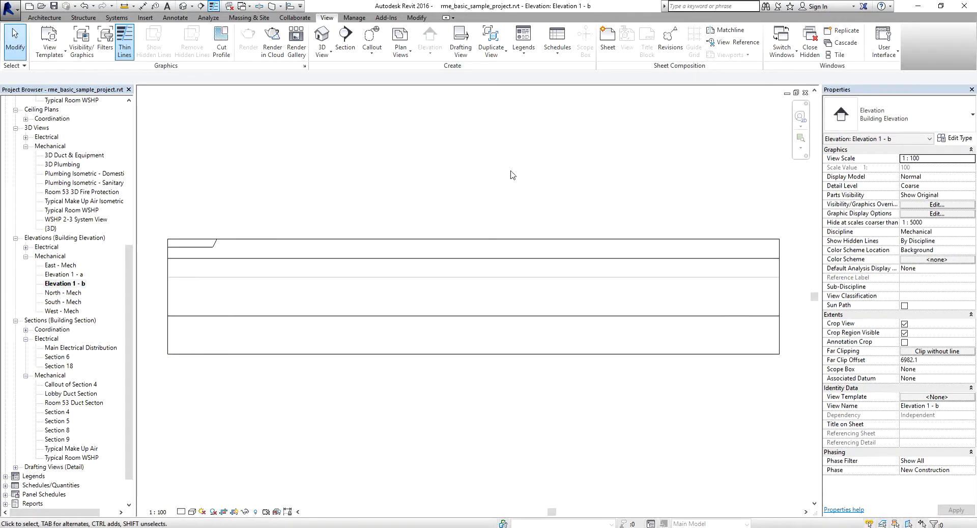
{"action": "left_click", "coordinate": [509, 239]}
{"action": "scroll", "coordinate": [482, 264], "scroll_direction": "down", "scroll_amount": 2}
{"action": "middle_click_drag", "start_coordinate": [483, 264], "coordinate": [480, 296]}
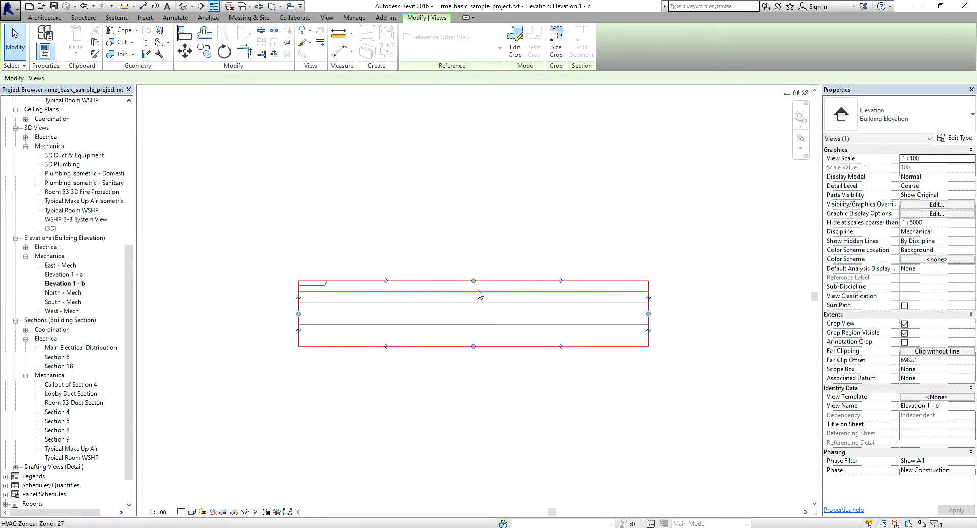
{"action": "left_click_drag", "start_coordinate": [474, 280], "coordinate": [474, 203]}
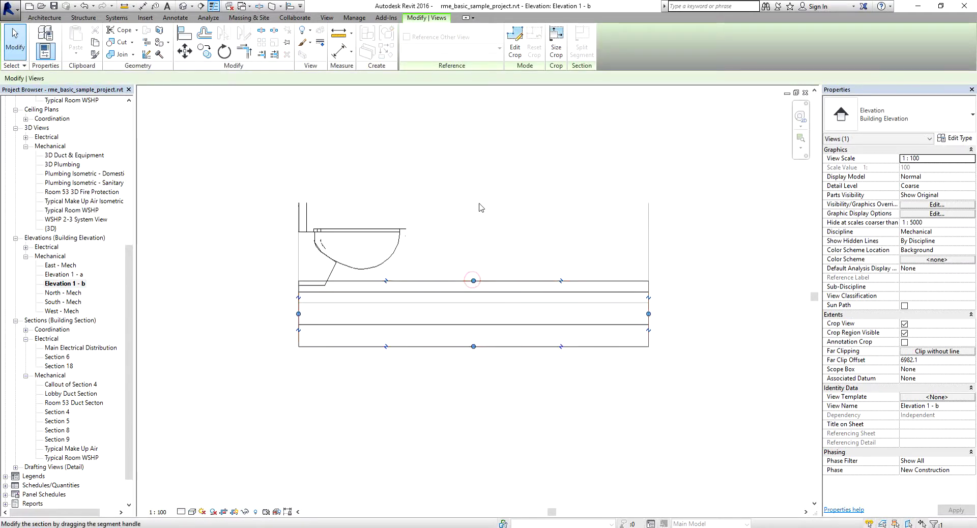
{"action": "left_click_drag", "start_coordinate": [484, 166], "coordinate": [481, 161]}
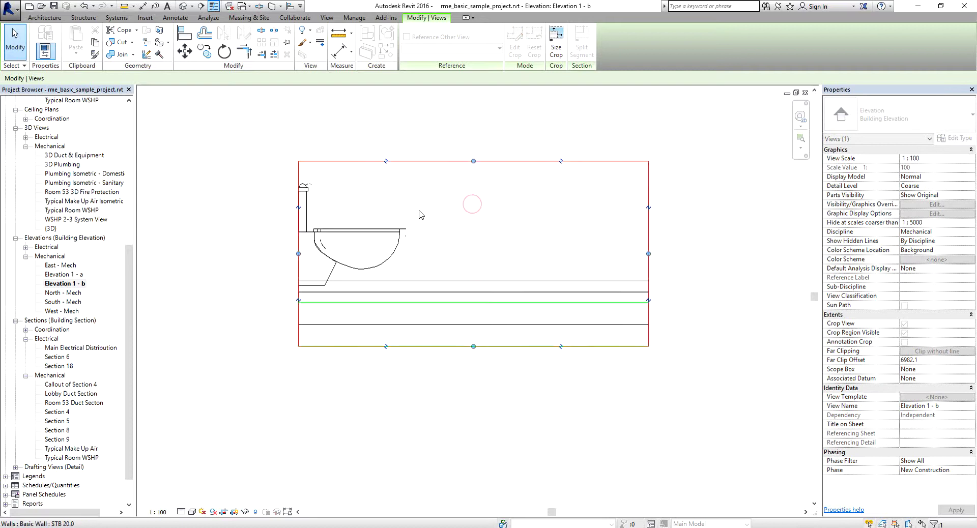
Step: Set Elevation 1 - b to Fine detail and Shaded, then reopen Level 2 Plumbing Plan
{"action": "left_click", "coordinate": [181, 513]}
{"action": "left_click", "coordinate": [194, 505]}
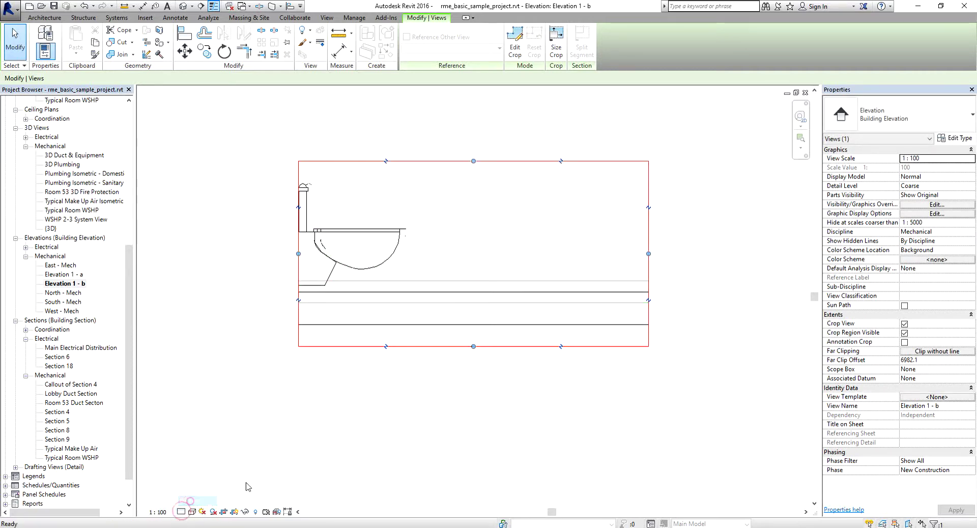
{"action": "left_click", "coordinate": [192, 513]}
{"action": "left_click", "coordinate": [209, 469]}
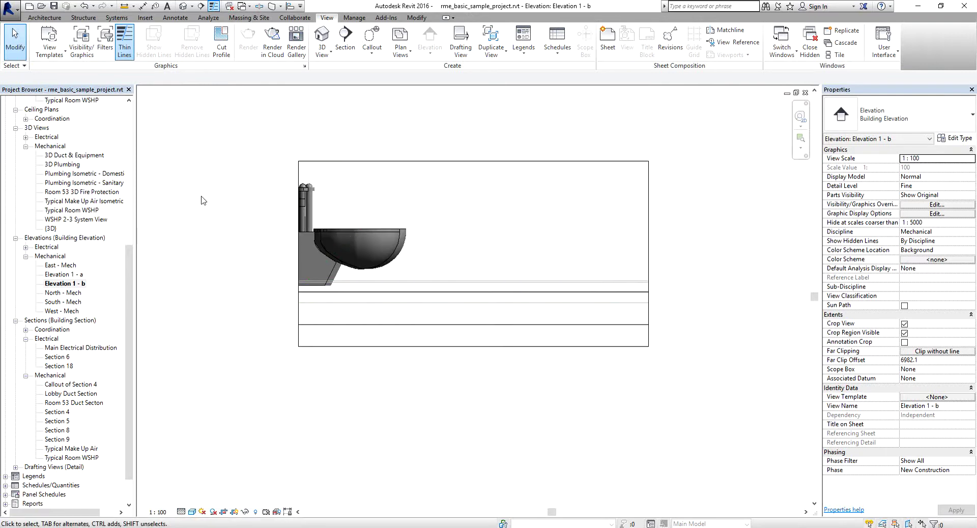
{"action": "left_click_drag", "start_coordinate": [131, 268], "coordinate": [132, 129]}
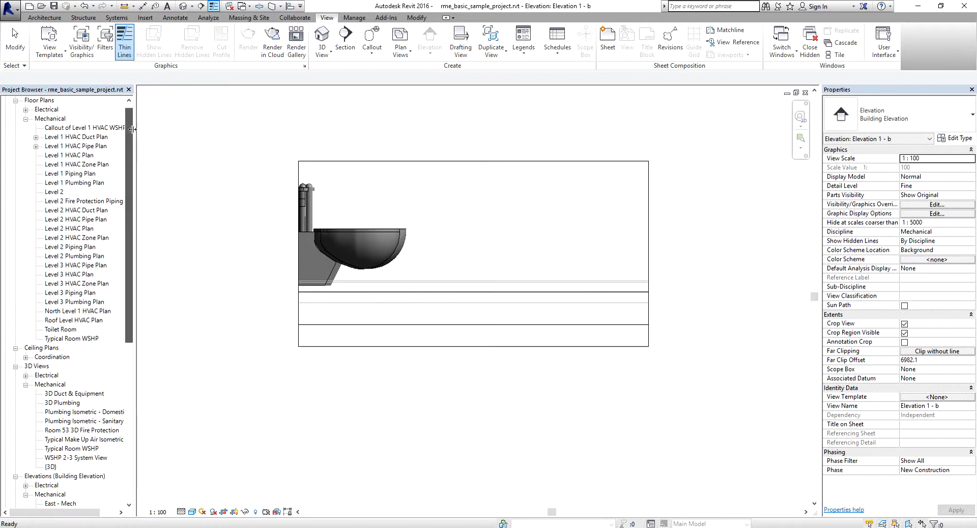
{"action": "double_click", "coordinate": [78, 256]}
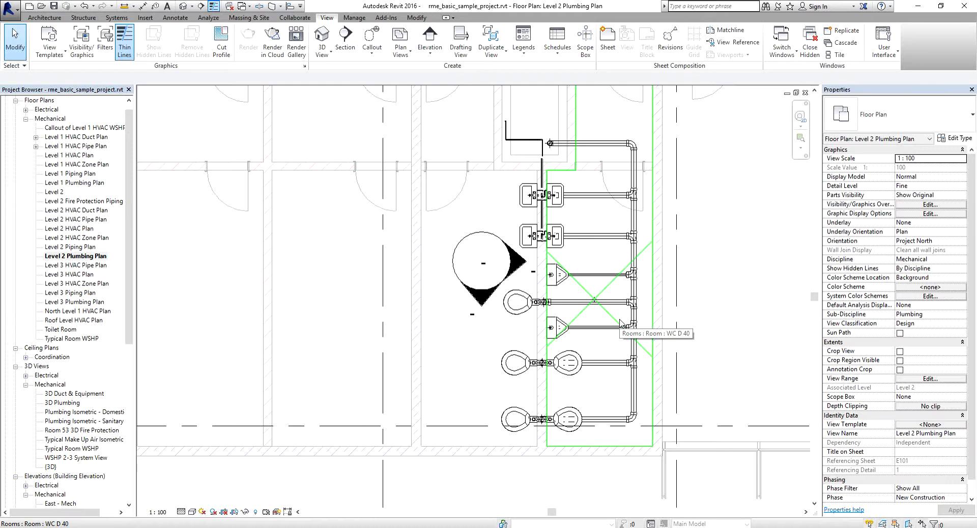
Step: Open Section 9, close the hidden view windows, and reopen Elevation 1 - a
{"action": "key", "text": "z"}
{"action": "key", "text": "f"}
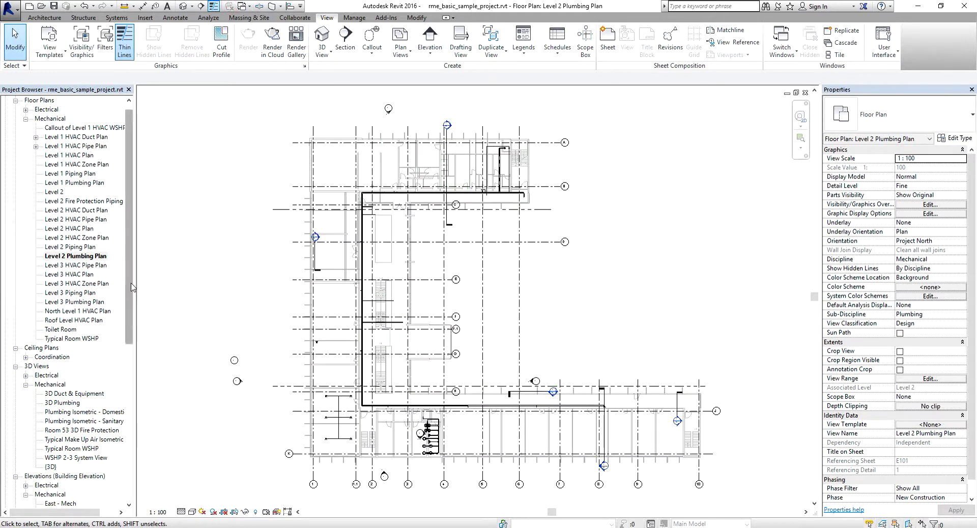
{"action": "left_click_drag", "start_coordinate": [129, 275], "coordinate": [131, 428]}
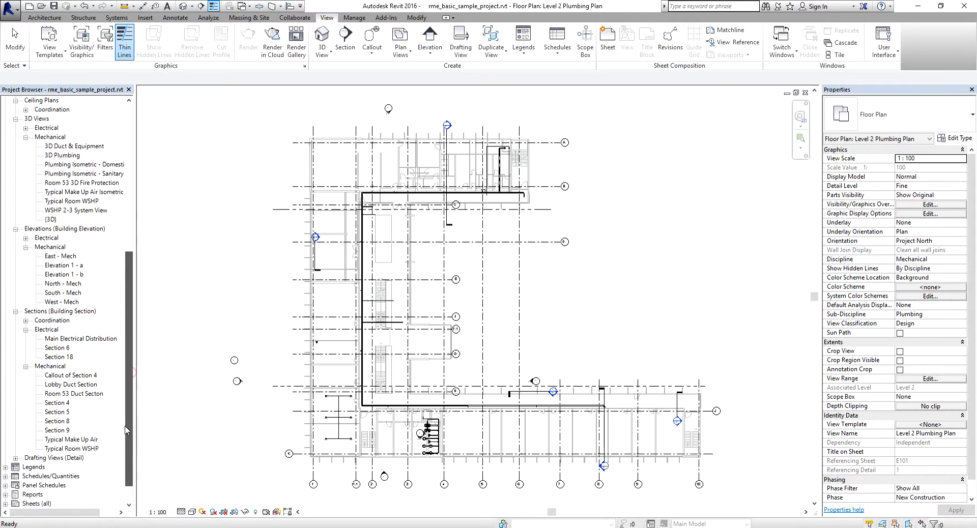
{"action": "double_click", "coordinate": [64, 430]}
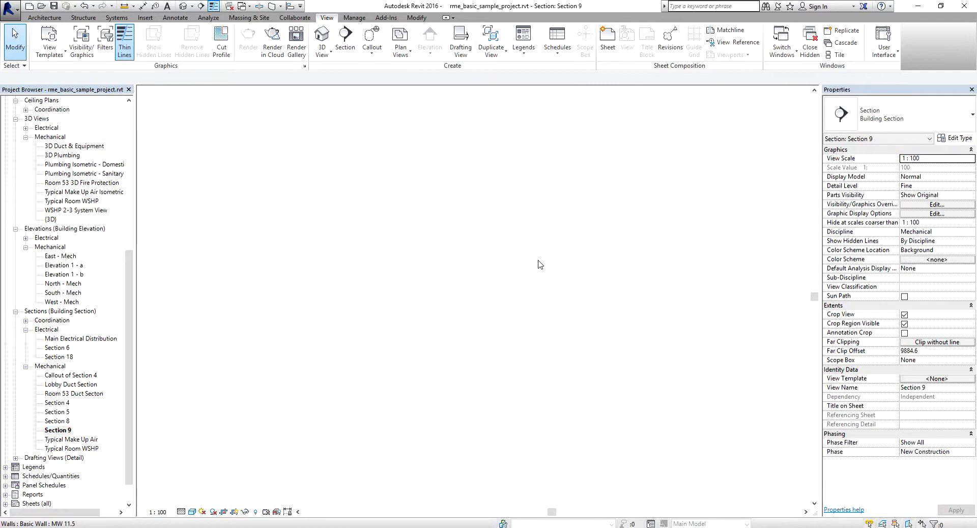
{"action": "left_click", "coordinate": [230, 8]}
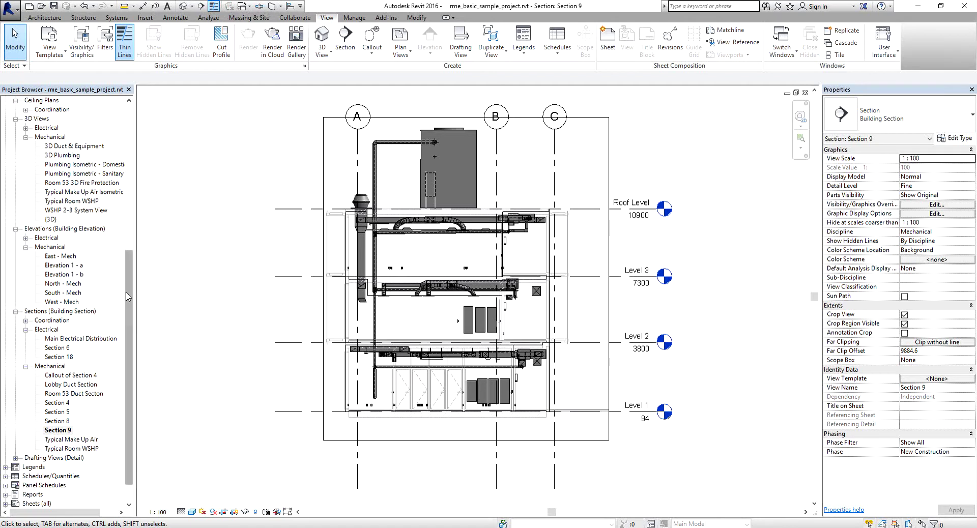
{"action": "double_click", "coordinate": [63, 265]}
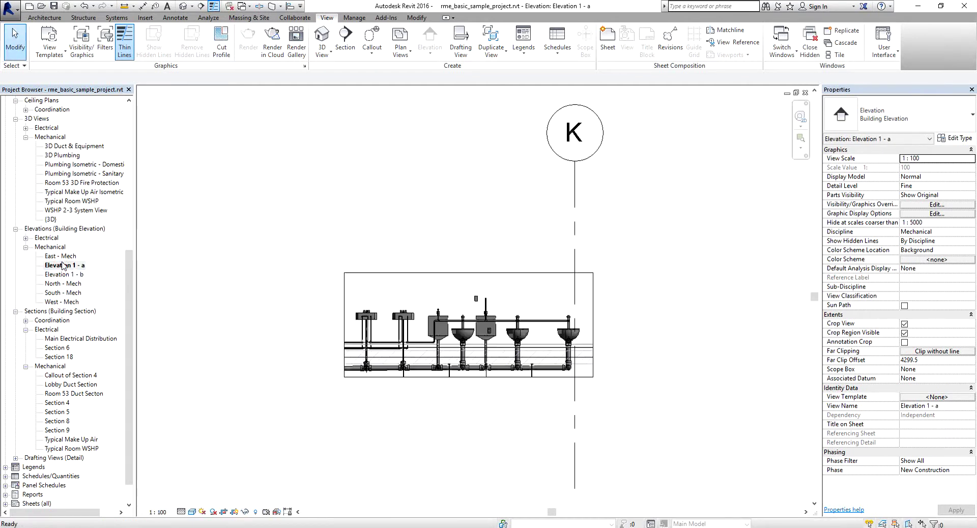
Step: Tile Elevation 1 - a beside Section 9 and zoom Section 9 to fit its window
{"action": "scroll", "coordinate": [604, 334], "scroll_direction": "up", "scroll_amount": 2}
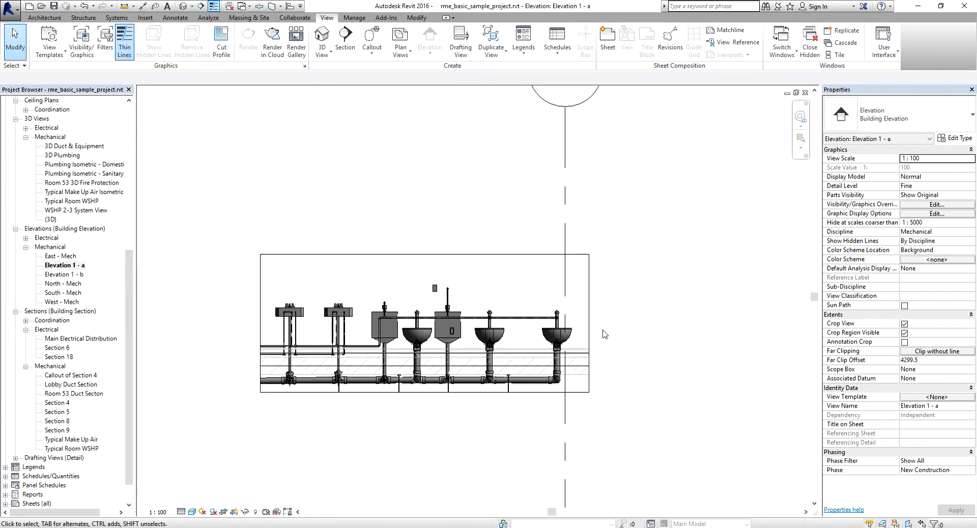
{"action": "left_click", "coordinate": [835, 55]}
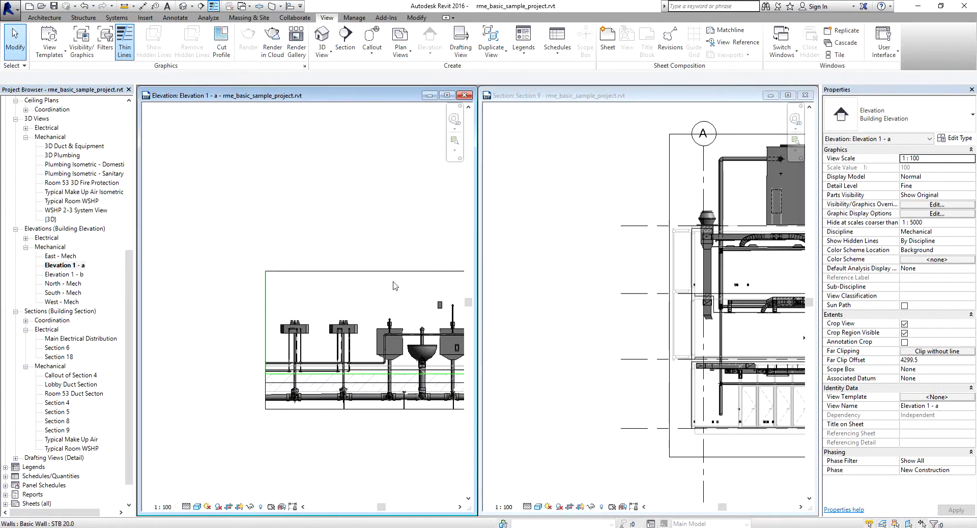
{"action": "mouse_move", "coordinate": [380, 216]}
{"action": "middle_mouse_down"}
{"action": "mouse_move", "coordinate": [360, 183]}
{"action": "mouse_move", "coordinate": [262, 183]}
{"action": "mouse_move", "coordinate": [323, 190]}
{"action": "middle_mouse_up"}
{"action": "left_click", "coordinate": [553, 322]}
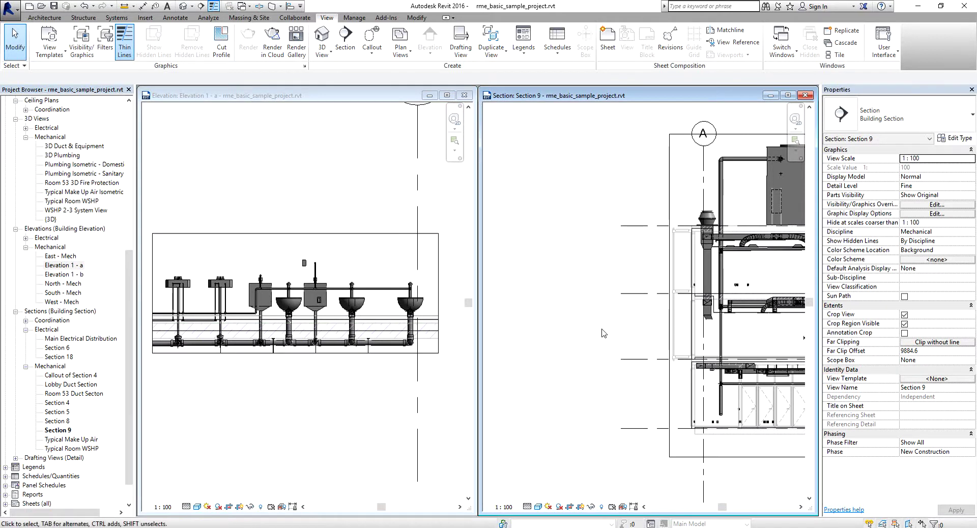
{"action": "key", "text": "z"}
{"action": "key", "text": "f"}
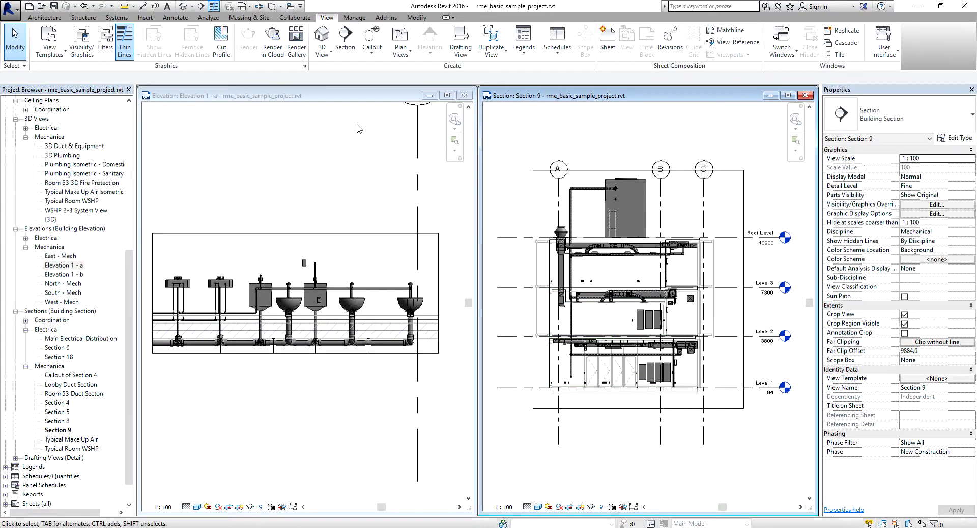